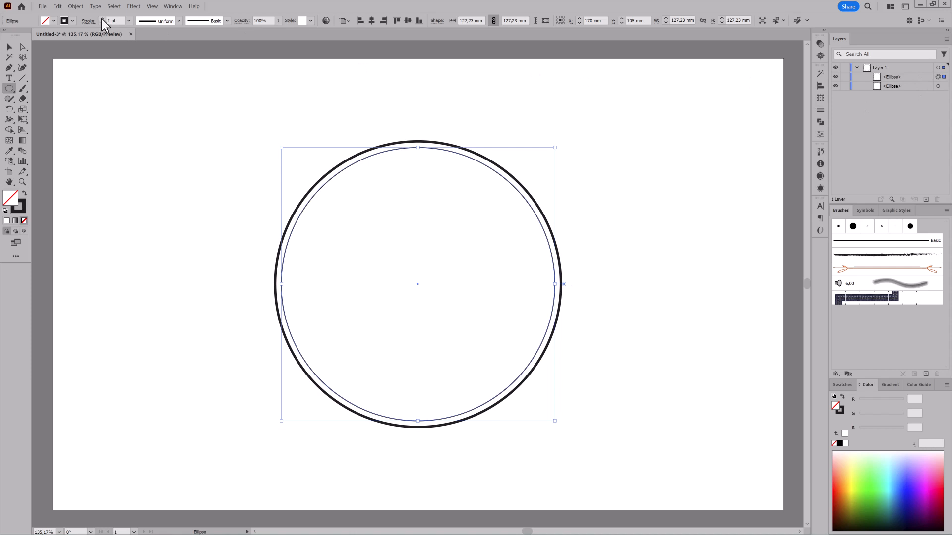
Step: Make the inner circle's stroke a 3 pt dashed line with 6 pt dashes, 8 pt gaps and round caps
click(102, 18)
click(819, 110)
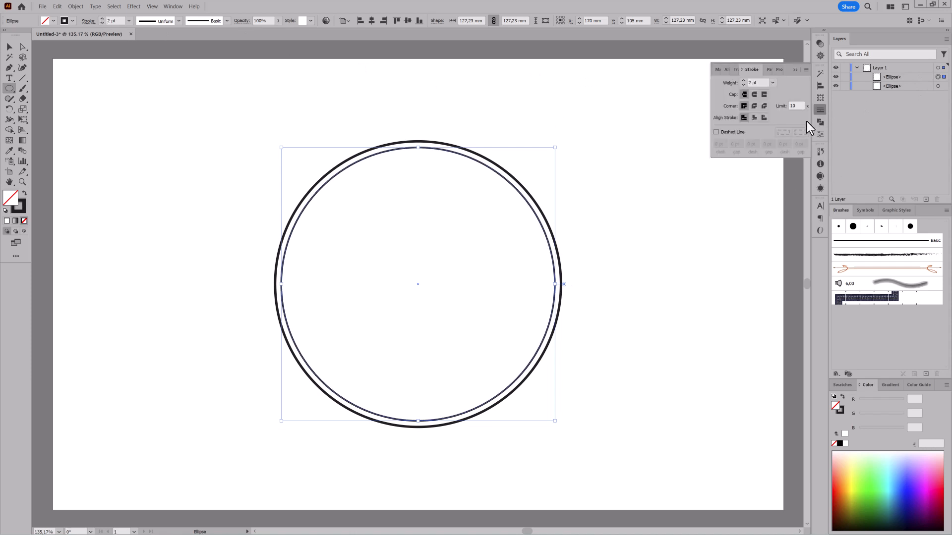
click(716, 132)
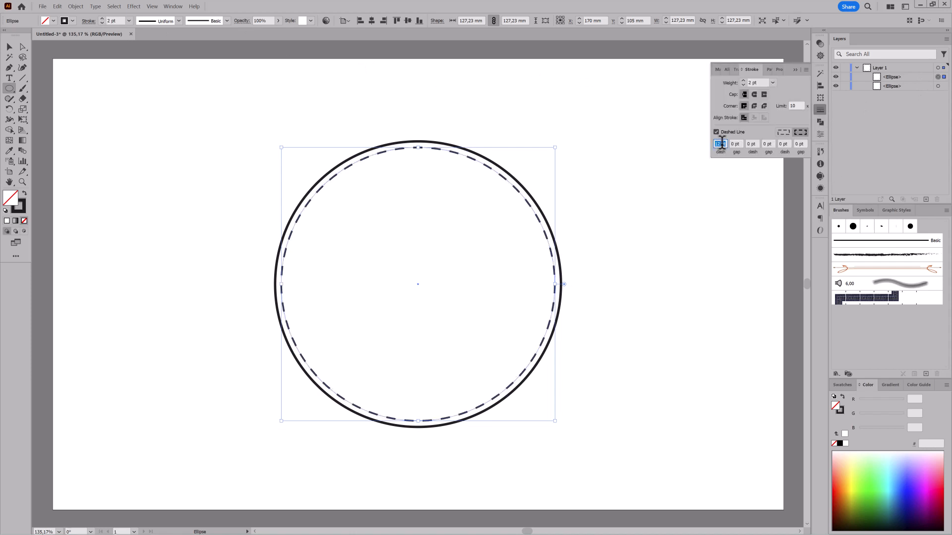
text(6)
click(734, 144)
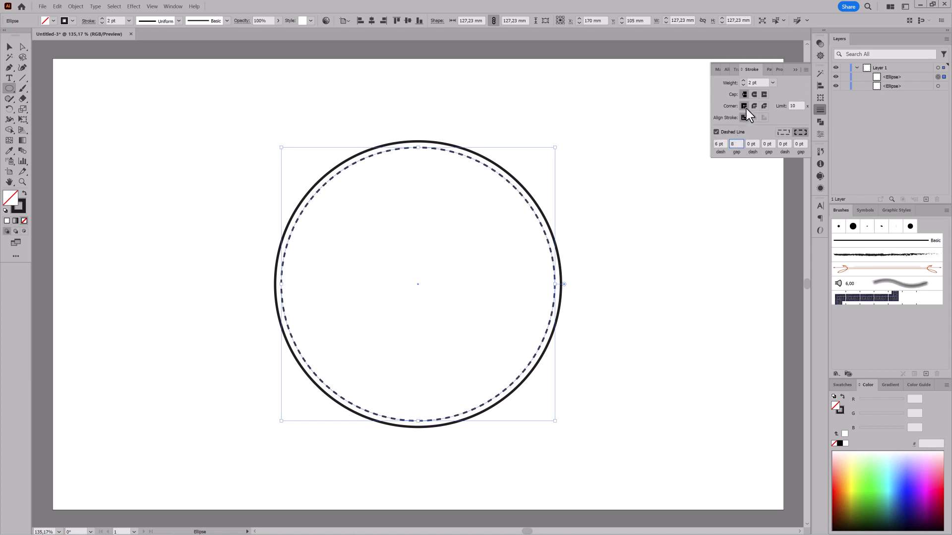
text(8)
click(754, 94)
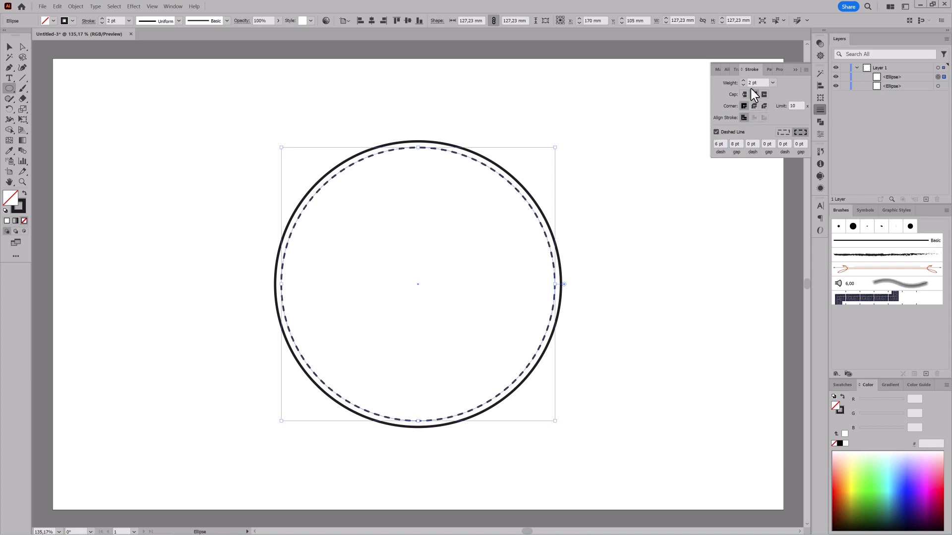
click(743, 80)
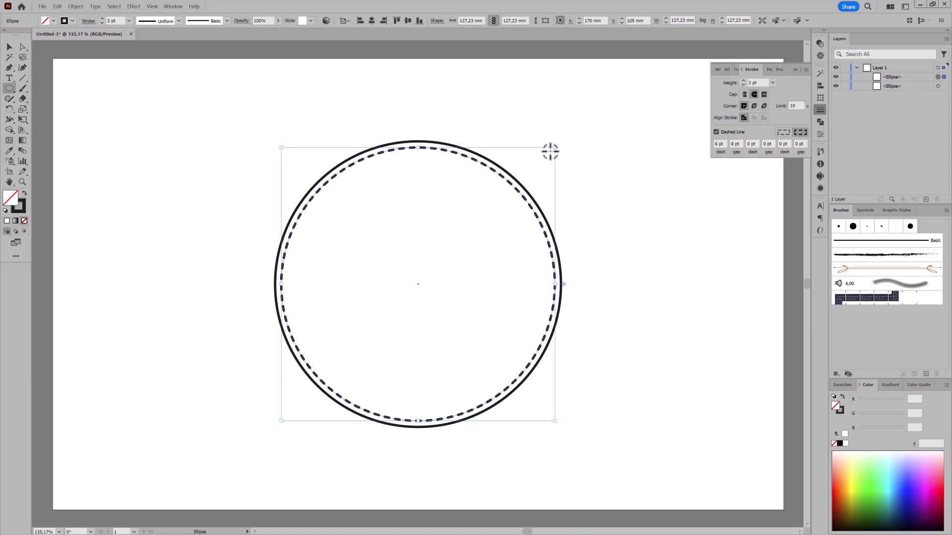
Step: Enlarge the inner circle to about 128.6 mm in diameter and set its dash length to 4 pt
drag(556, 149, 557, 146)
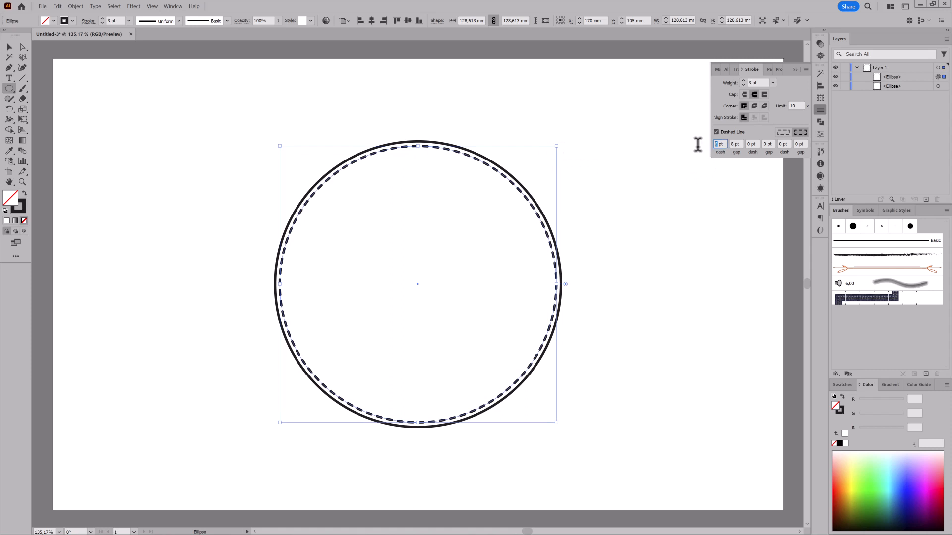
key(Return)
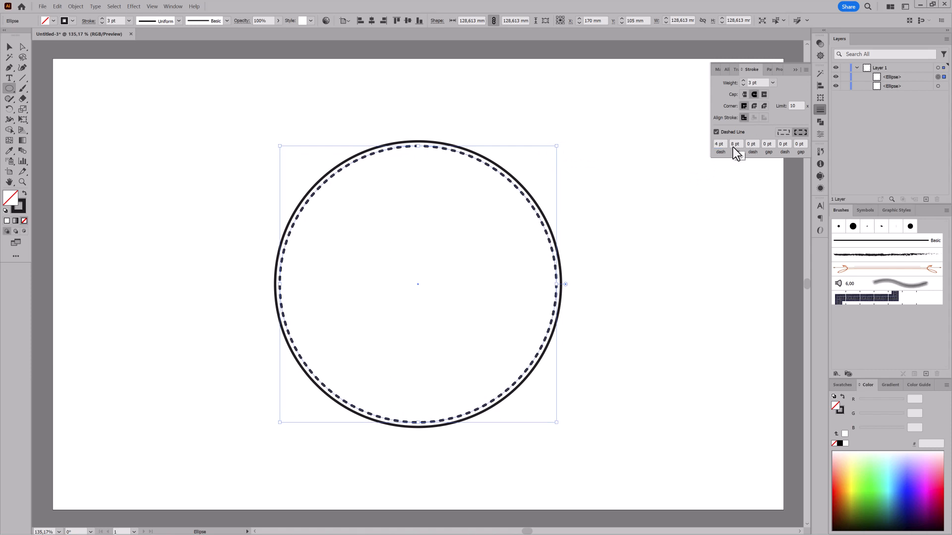
click(795, 69)
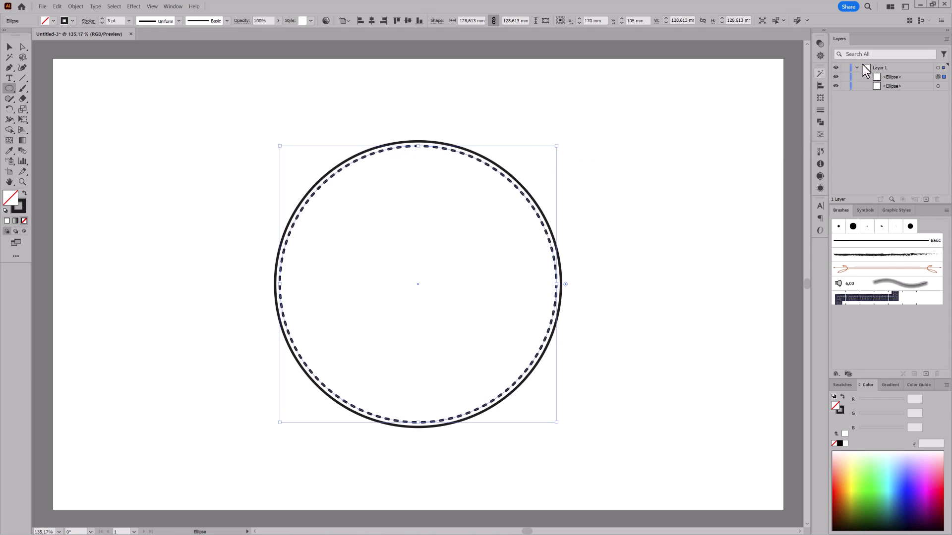
Step: Collapse and lock Layer 1, and add a new layer above it
click(856, 67)
click(845, 67)
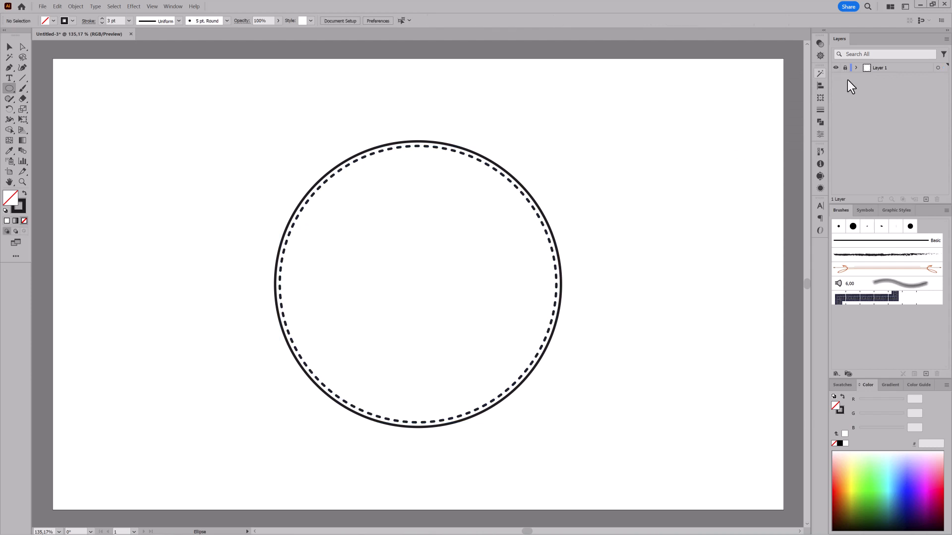
click(926, 200)
Step: Open the Dagubi_Flower_Doodles brush library, move it beside the artwork and enlarge it to show more brushes
click(835, 375)
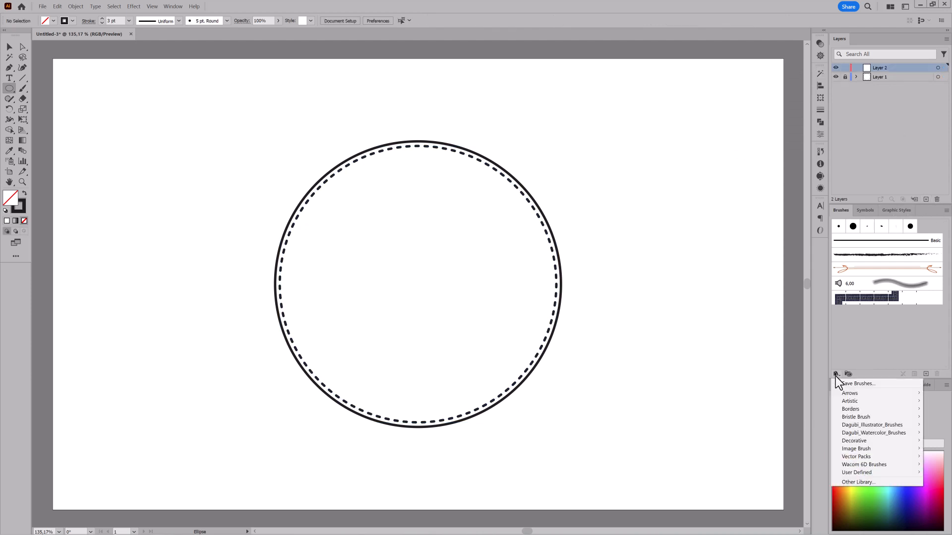
mouse_move(844, 421)
mouse_move(801, 304)
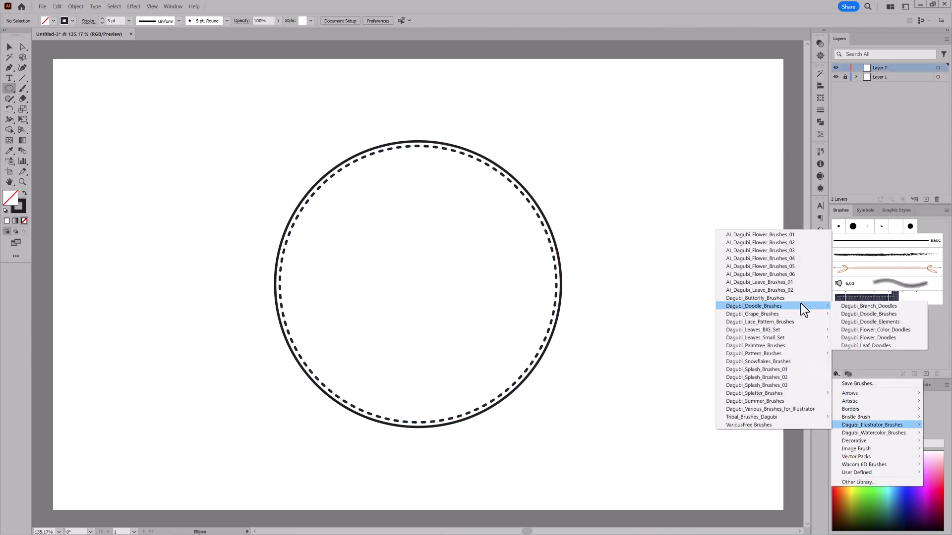
click(857, 338)
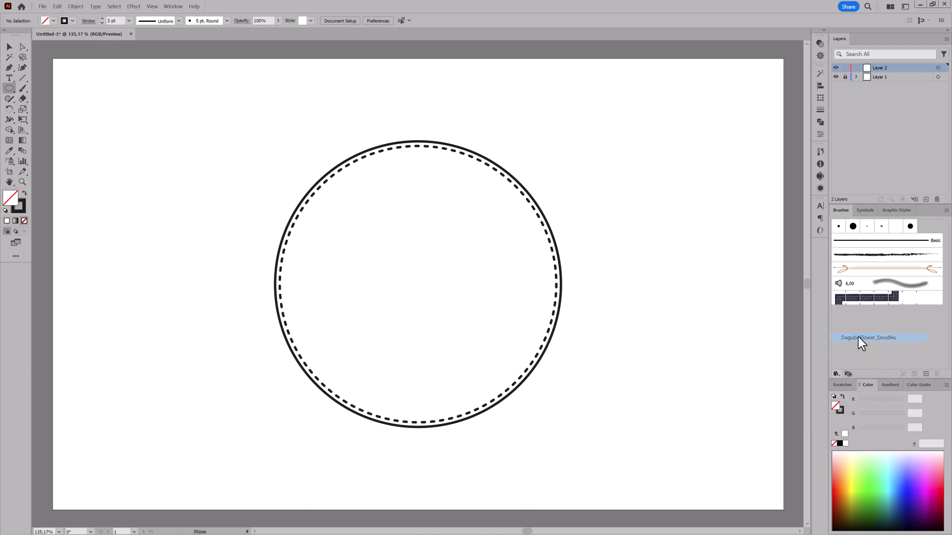
drag(535, 266, 748, 117)
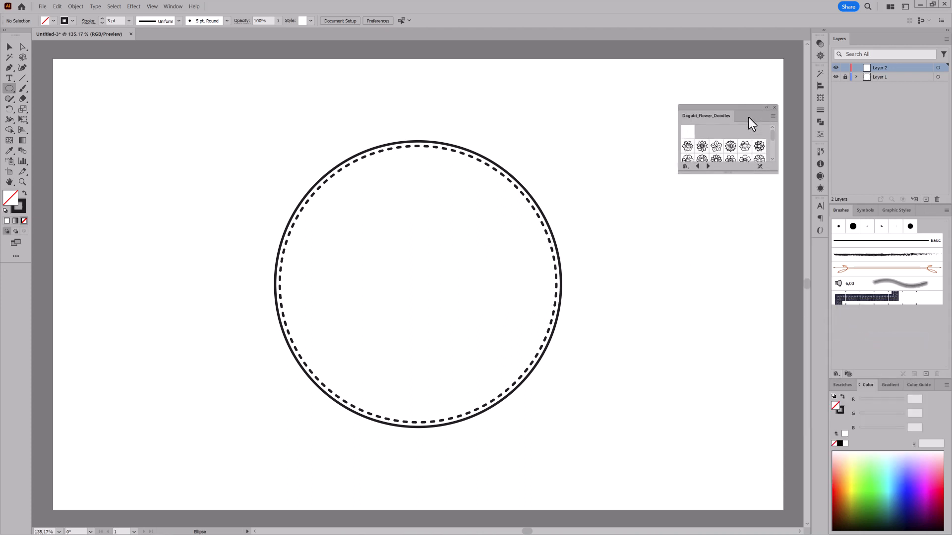
drag(722, 173, 708, 457)
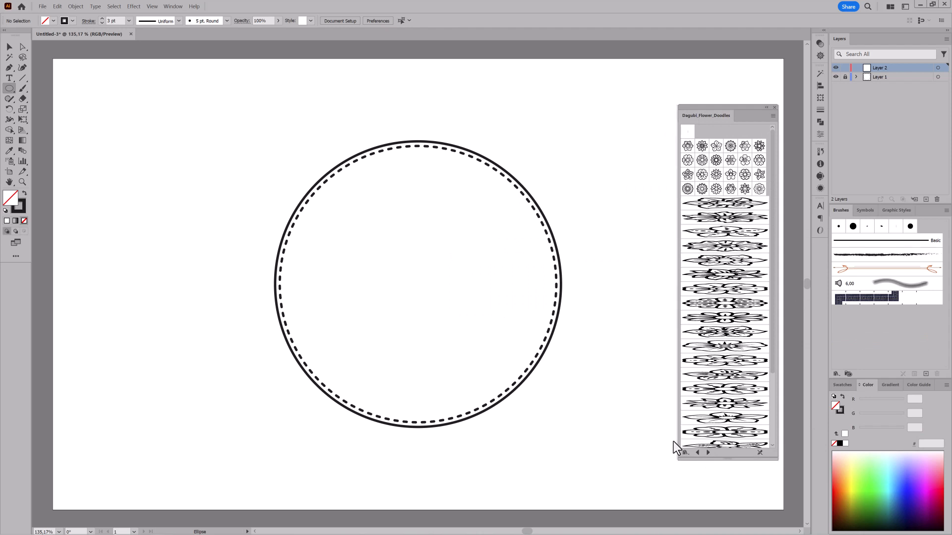
Step: Paint a five-petal flower with a Dagubi_Flower_Doodles brush beside the circle's left edge and turn off its dashed stroke
double_click(22, 88)
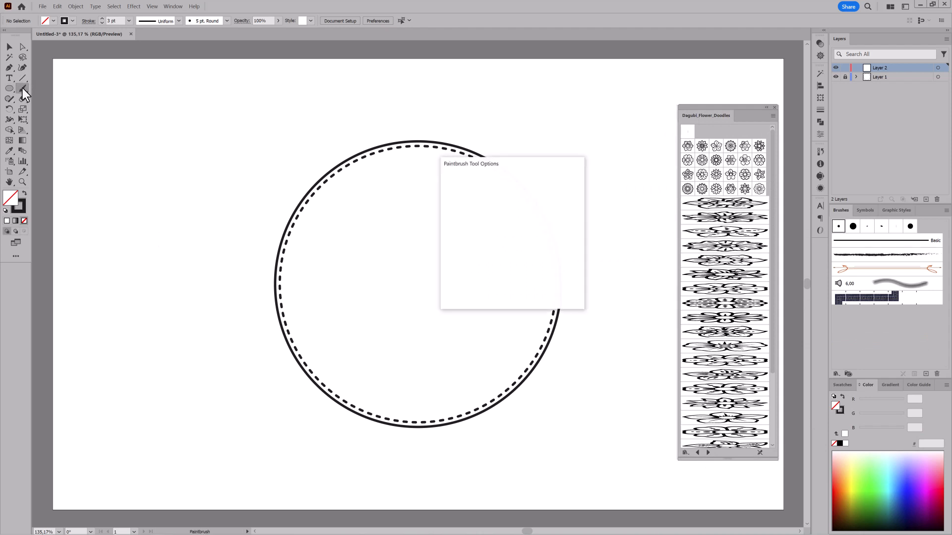
click(526, 290)
scroll(727, 321, down, 5)
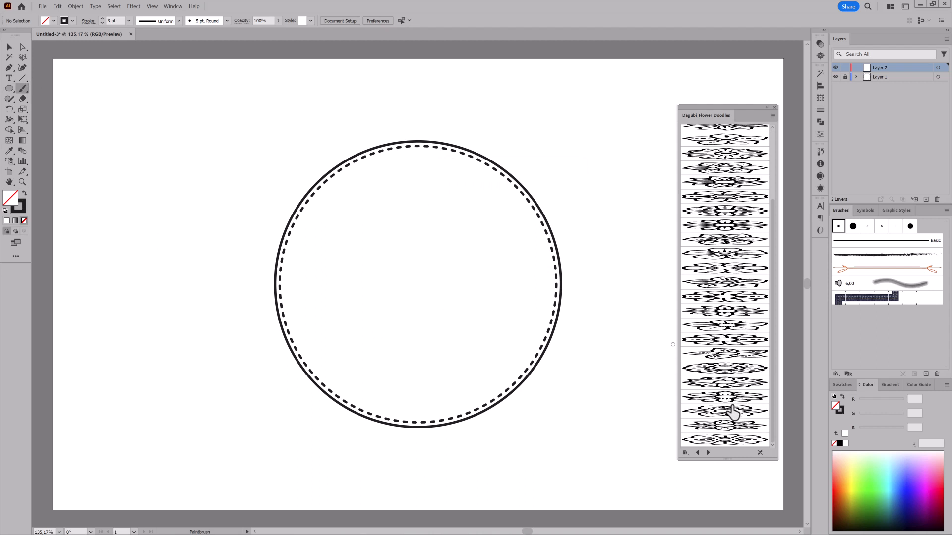
click(724, 326)
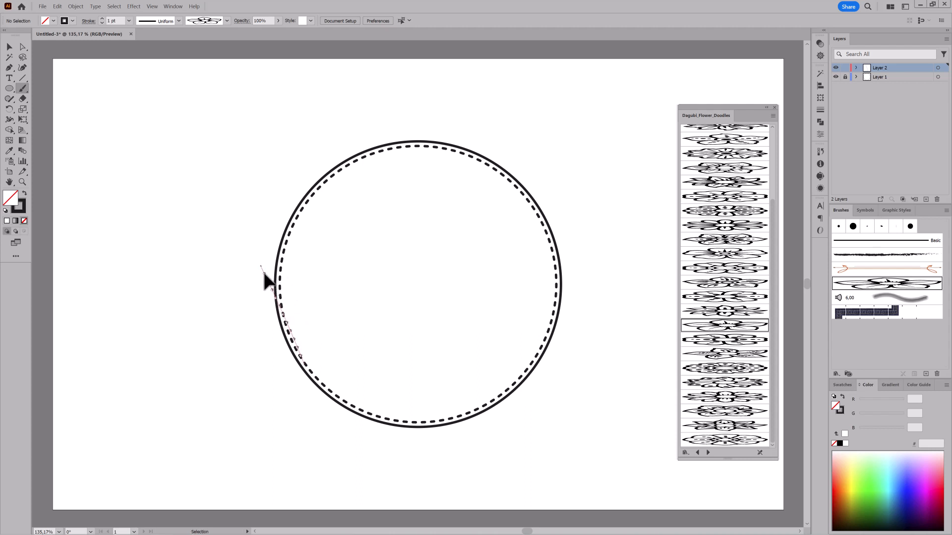
drag(264, 280, 224, 291)
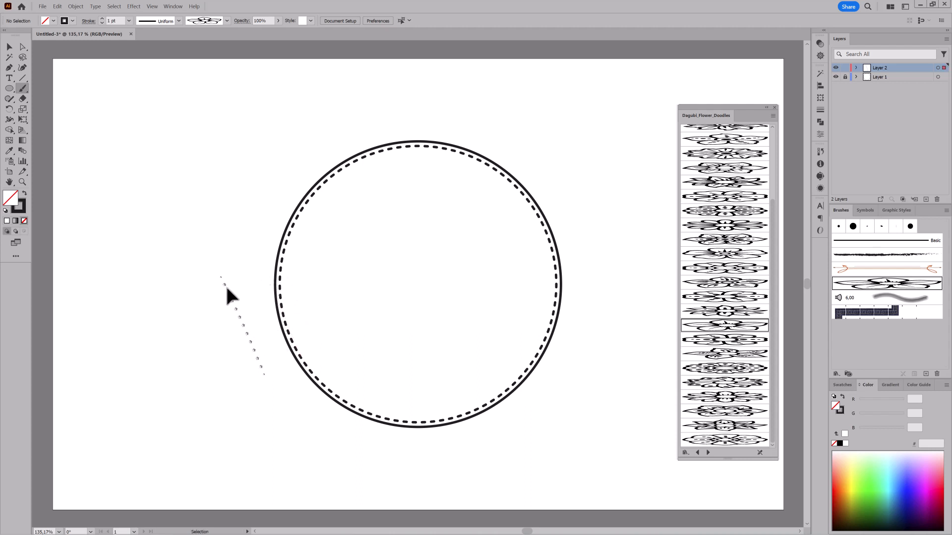
click(820, 110)
click(715, 131)
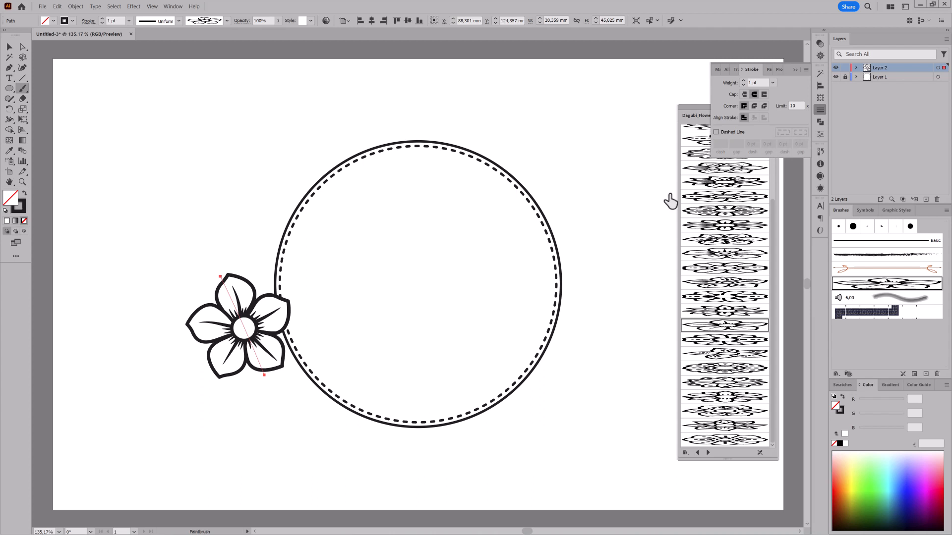
Step: Scale the flower down, move it onto the circle's left edge and rotate it so one petal points up
mouse_move(262, 280)
mouse_down()
mouse_move(308, 300)
mouse_move(302, 308)
mouse_up()
drag(293, 342, 291, 314)
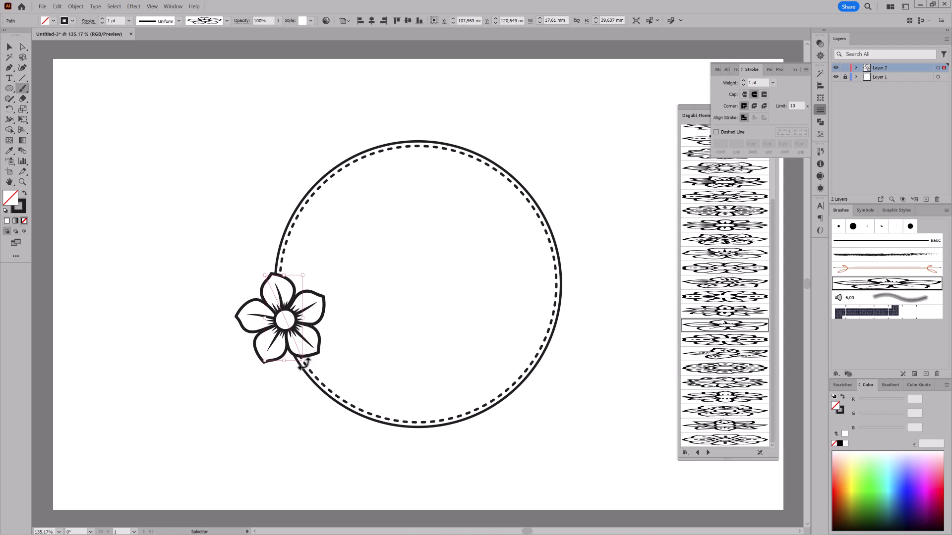
drag(305, 365, 285, 341)
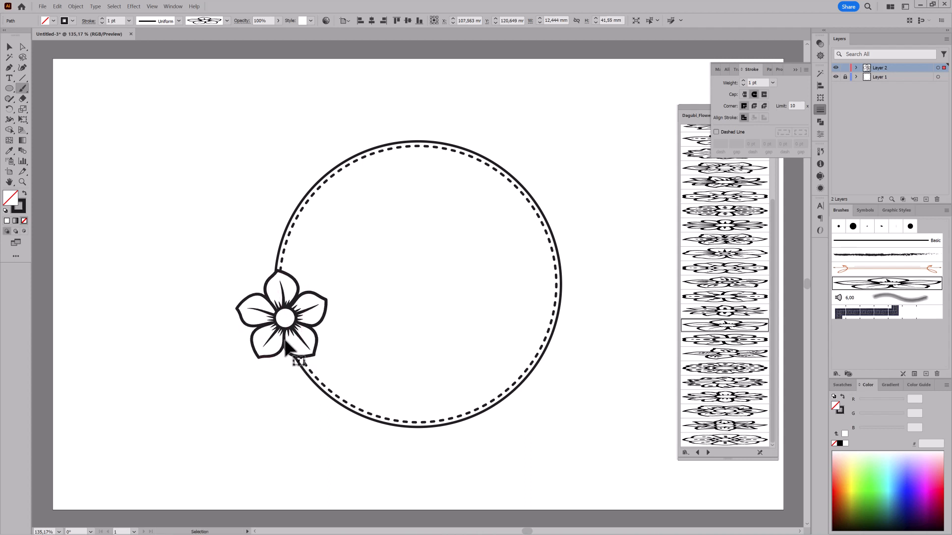
Step: Deselect the flower and choose a different flower brush from the Dagubi_Flower_Doodles library
ctrl+click(202, 327)
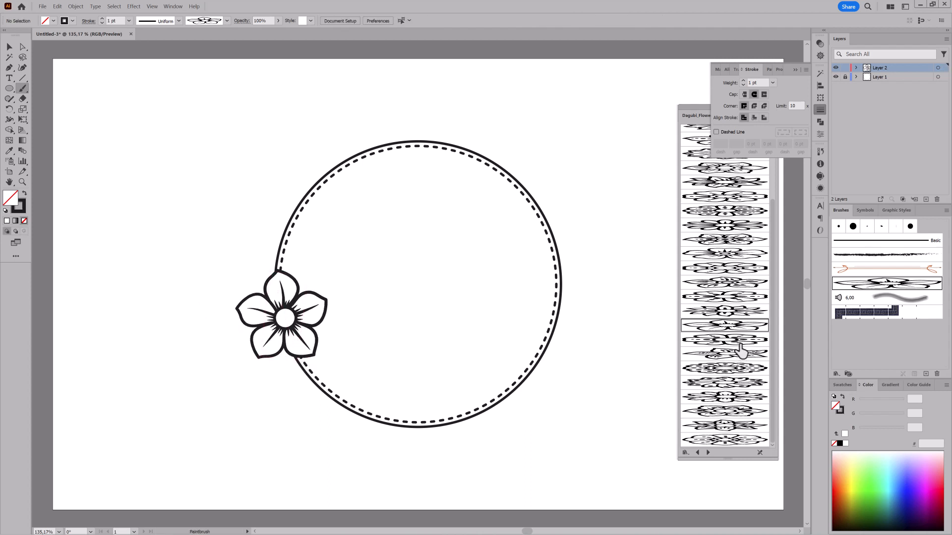
click(740, 254)
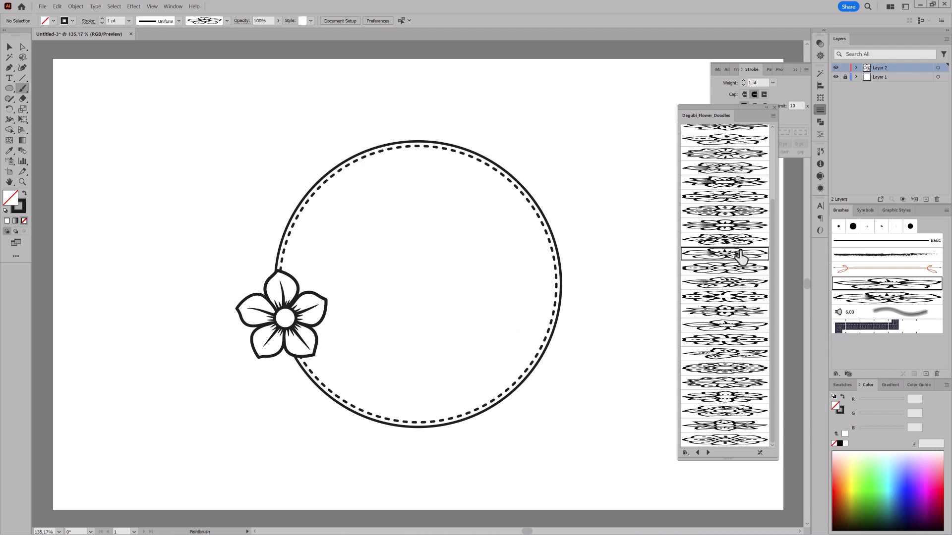
drag(338, 341, 404, 266)
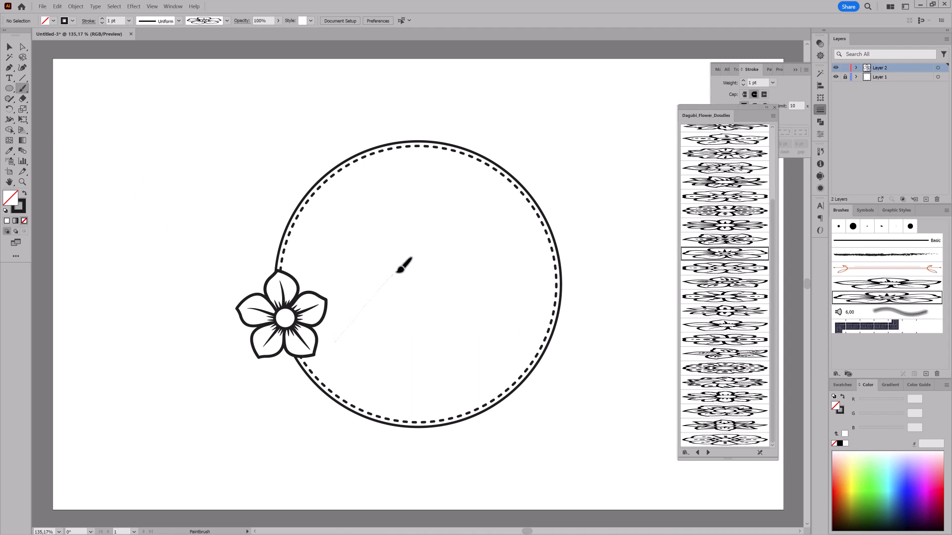
drag(408, 317, 379, 317)
ctrl+click(381, 322)
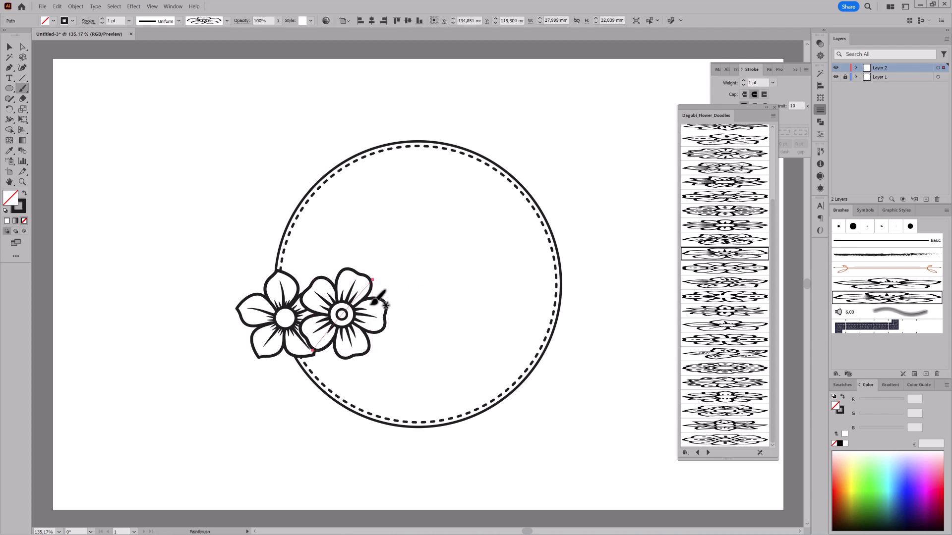
click(57, 6)
click(58, 32)
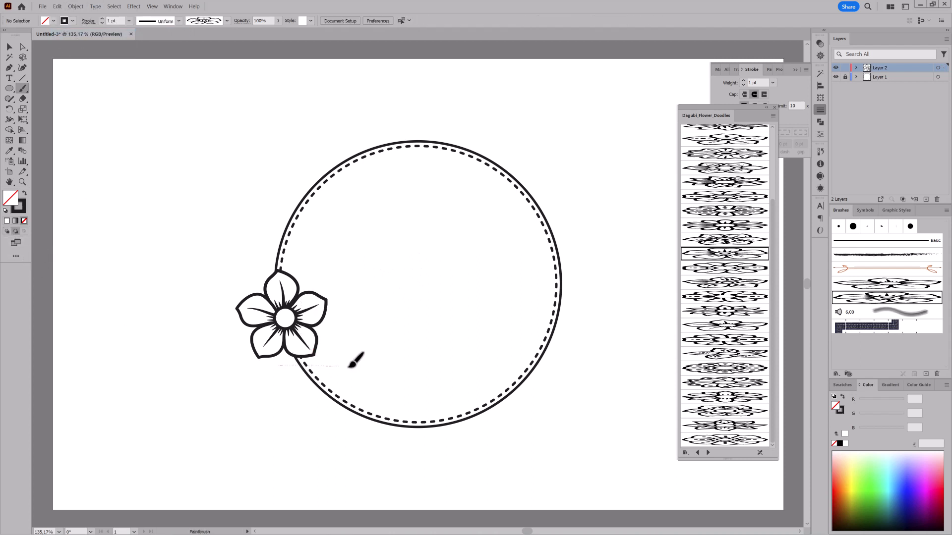
Step: In Draw Behind mode, paint a second flower below the first and adjust it to be slightly smaller and tucked behind
mouse_move(349, 367)
mouse_down()
mouse_move(337, 383)
mouse_move(315, 378)
mouse_up()
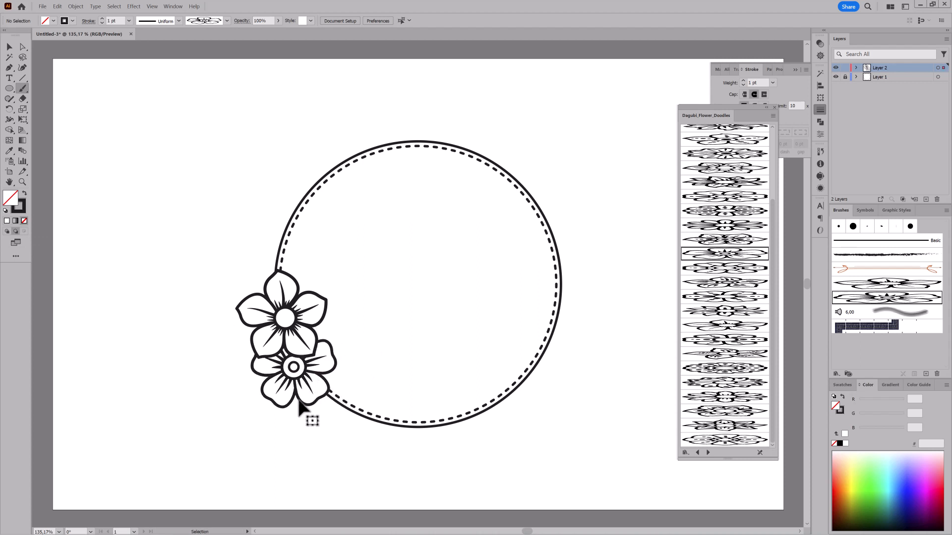
drag(252, 368, 300, 385)
ctrl+click(331, 449)
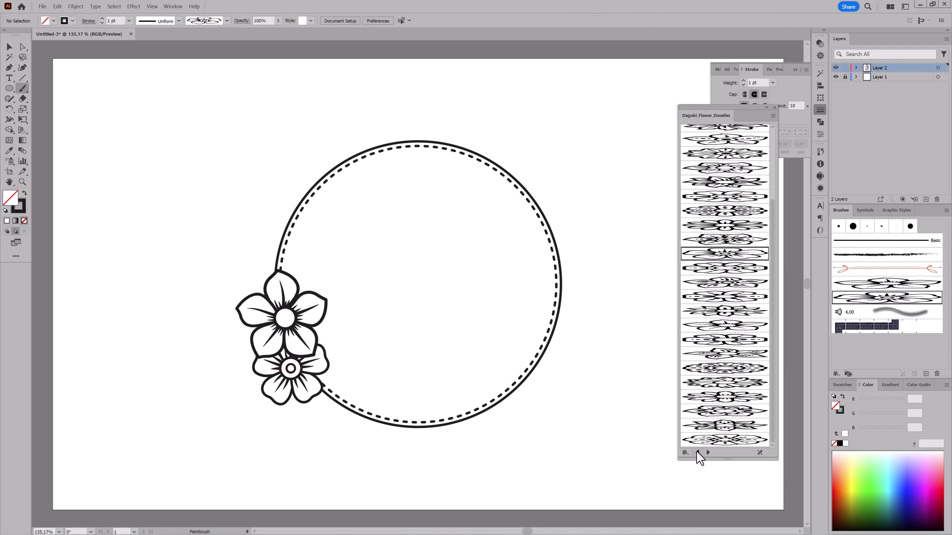
Step: Switch to the Dagubi_Doodle_Brushes library and paint two jagged leaves behind the upper flower, pointing upward
click(696, 452)
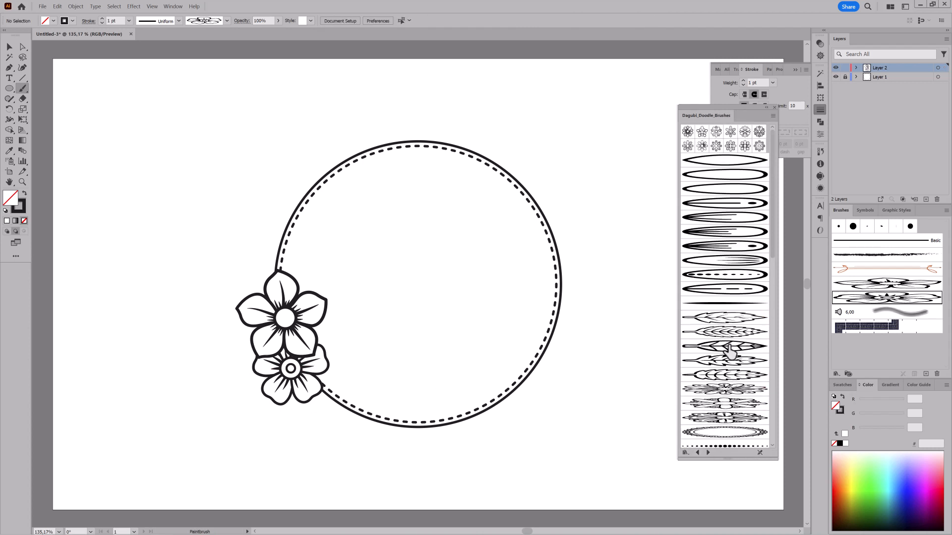
click(723, 318)
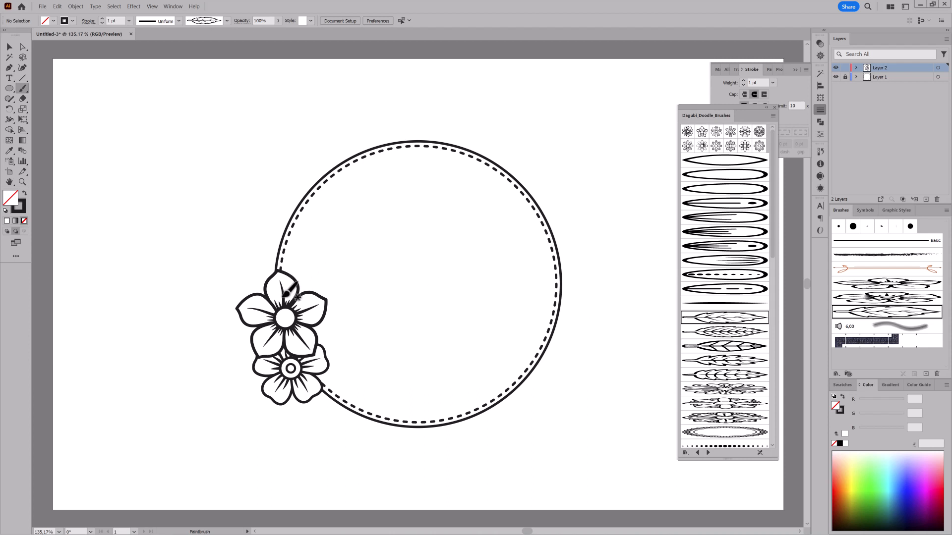
mouse_move(300, 248)
mouse_down()
mouse_move(317, 228)
mouse_move(307, 268)
mouse_up()
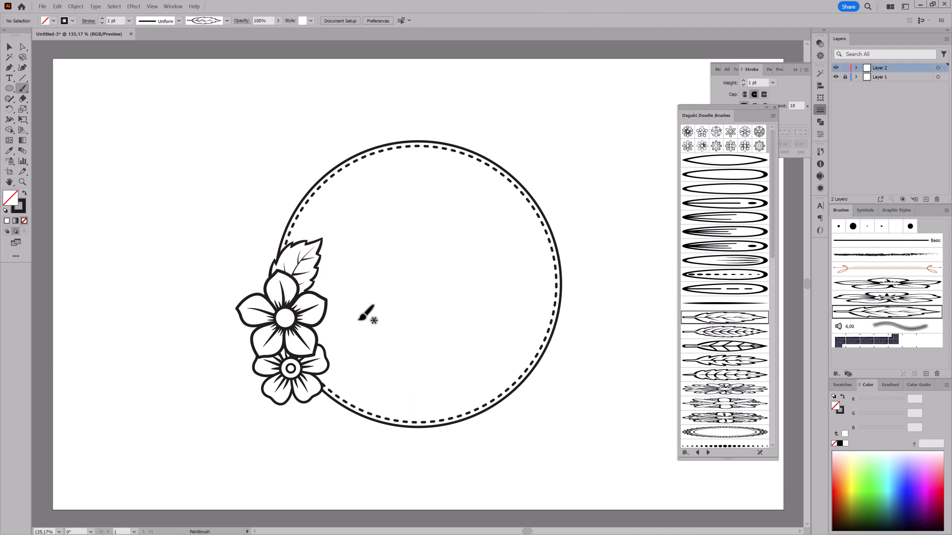
mouse_move(264, 224)
mouse_down()
mouse_move(266, 211)
mouse_move(265, 238)
mouse_up()
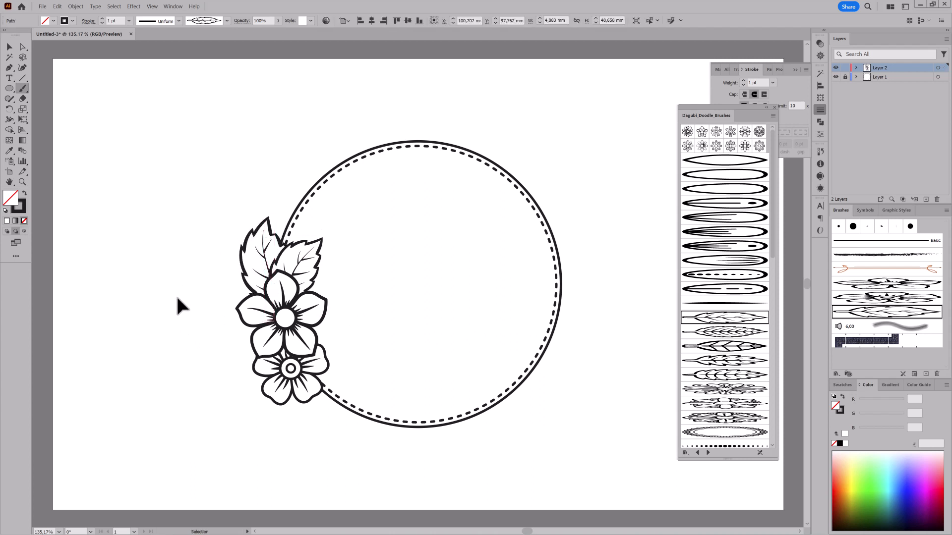
Step: With the closely veined leaf brush, paint one leaf to the right of the lower flower and a smaller one beneath it
click(723, 334)
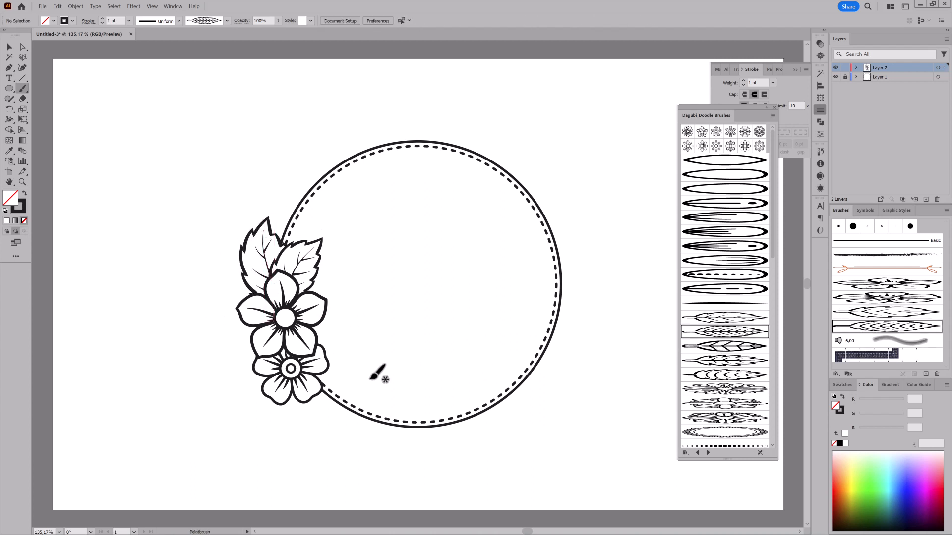
drag(320, 379, 378, 392)
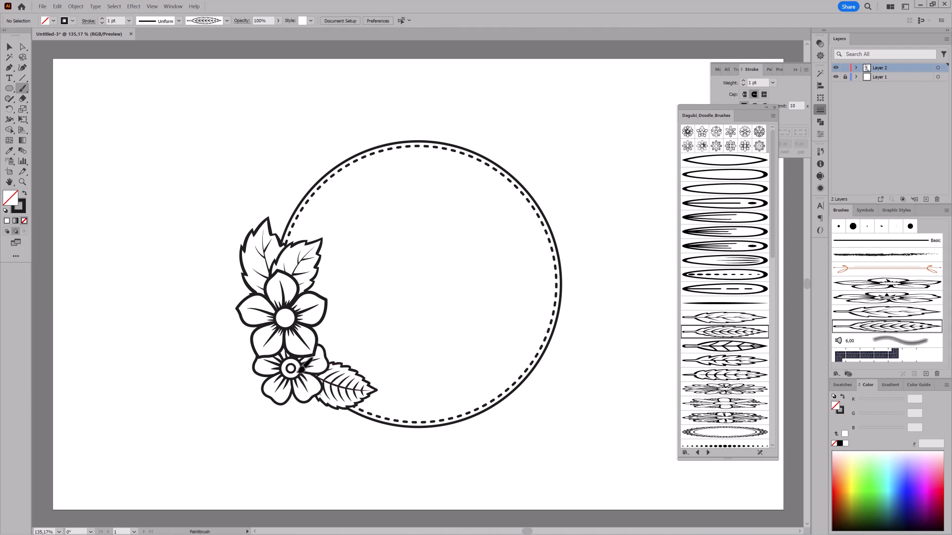
drag(334, 433, 319, 435)
ctrl+click(265, 453)
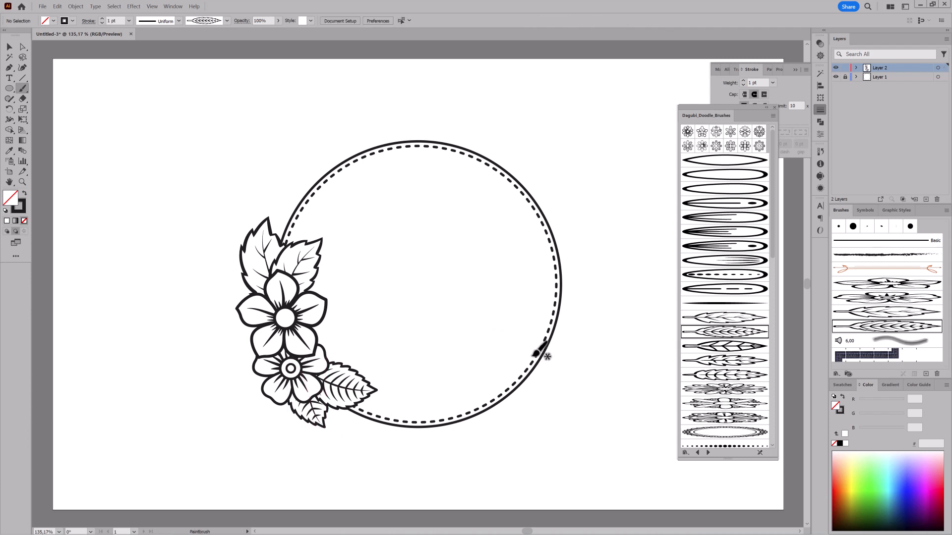
Step: Switch to the Dagubi_Branch_Doodles library and paint two small leafy sprigs, one to the right of each flower
click(697, 452)
click(728, 174)
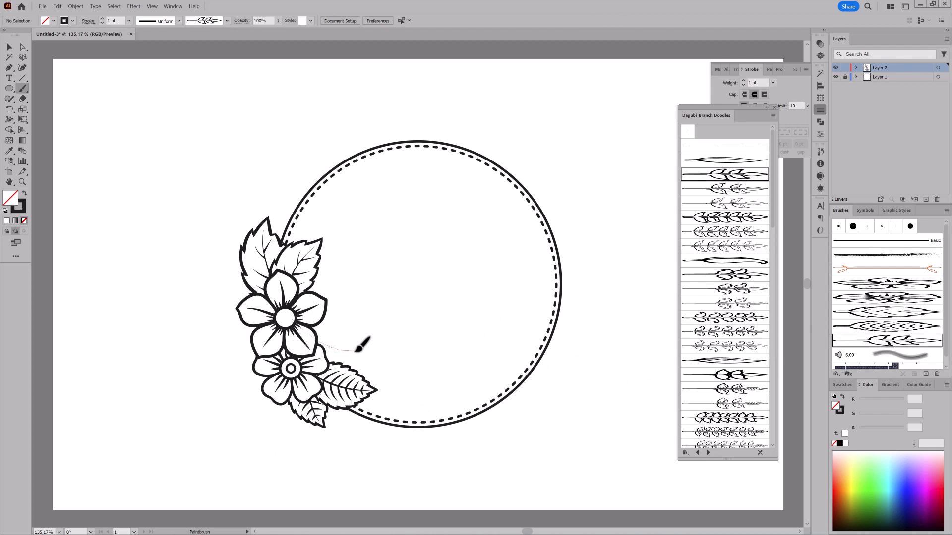
drag(355, 350, 357, 349)
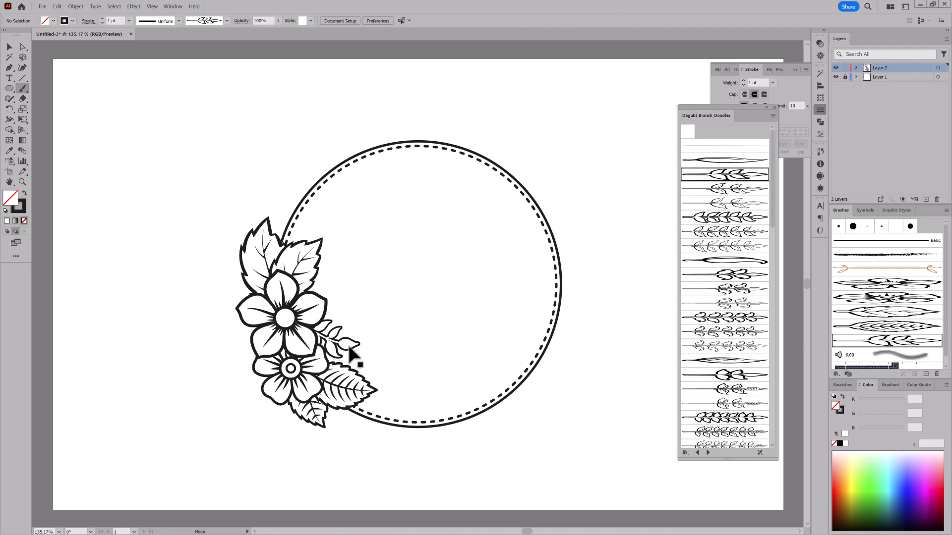
ctrl+click(174, 389)
drag(315, 286, 342, 270)
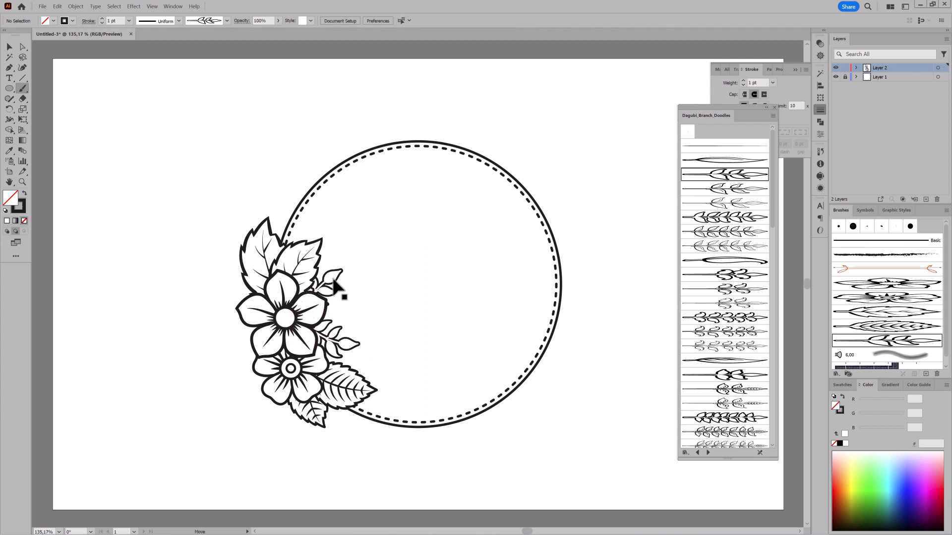
ctrl+click(457, 296)
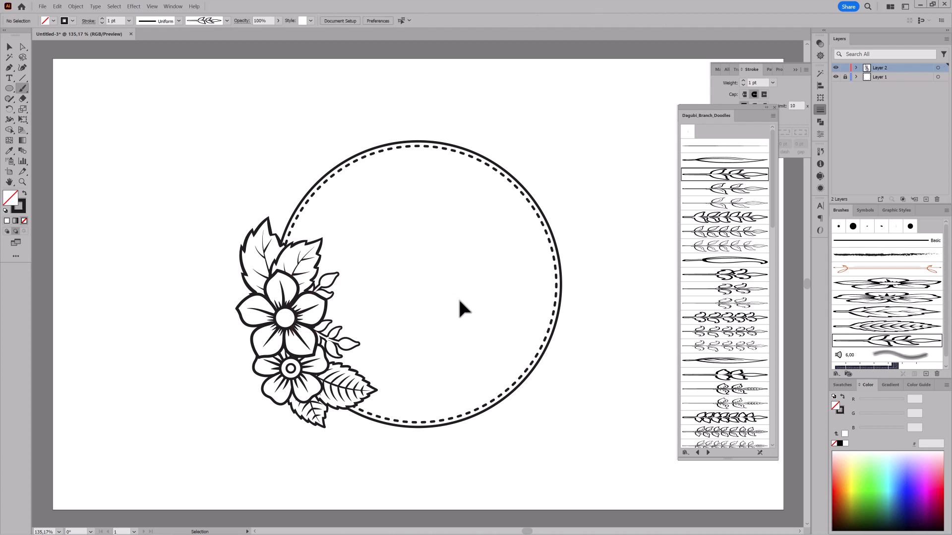
Step: With the plain single-leaf branch brush, paint two curved leaves on the upper flower's outer left side and shift the higher one closer in
click(737, 160)
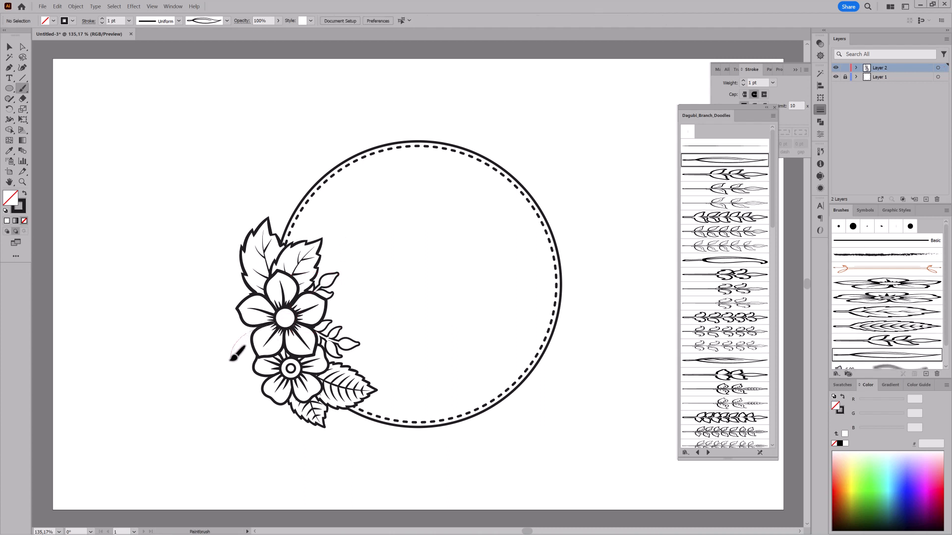
mouse_move(230, 360)
mouse_down()
mouse_move(199, 360)
mouse_move(241, 341)
mouse_up()
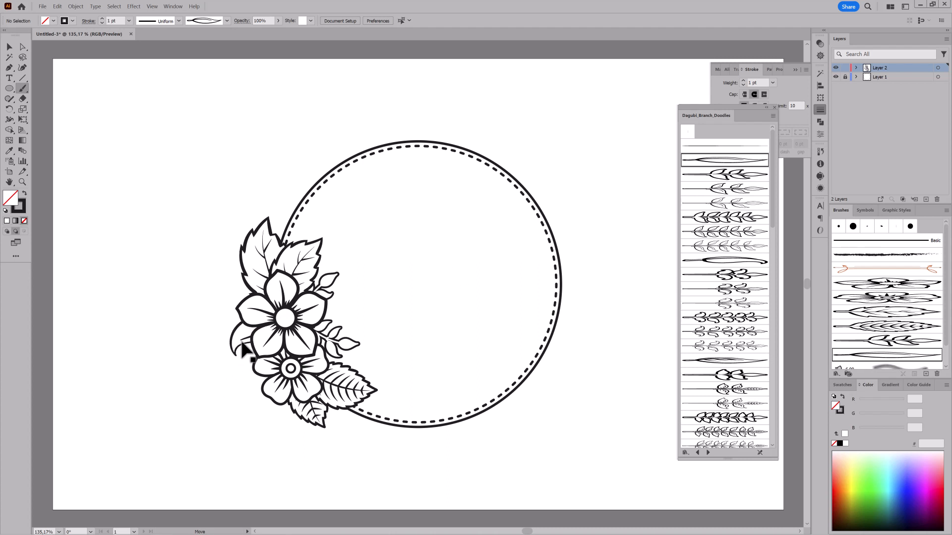
ctrl+click(193, 366)
drag(227, 281, 224, 258)
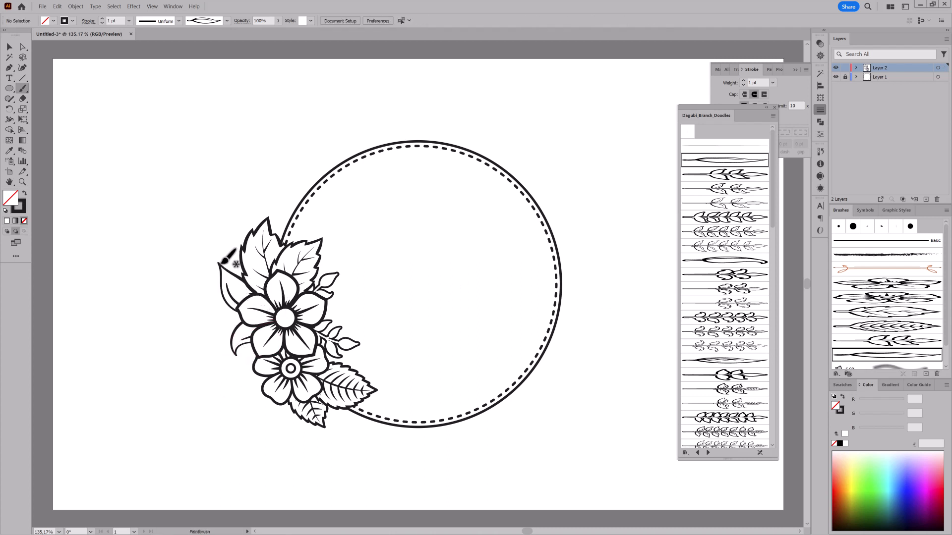
ctrl+click(236, 283)
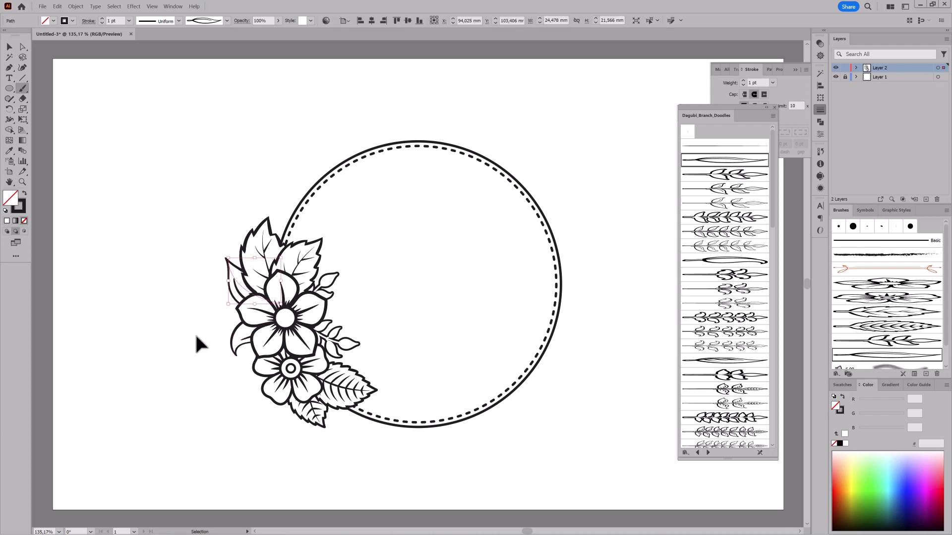
ctrl+click(196, 336)
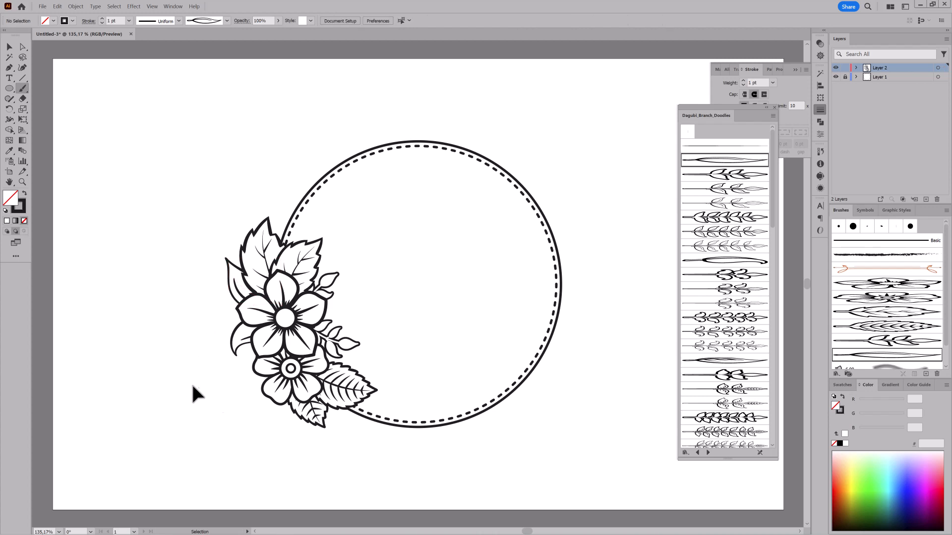
Step: With a smooth lobed leaf brush from Dagubi_Doodle_Brushes, paint two leaves above the jagged leaves and adjust the upper leaves' positions slightly leftward
click(707, 452)
scroll(727, 376, down, 5)
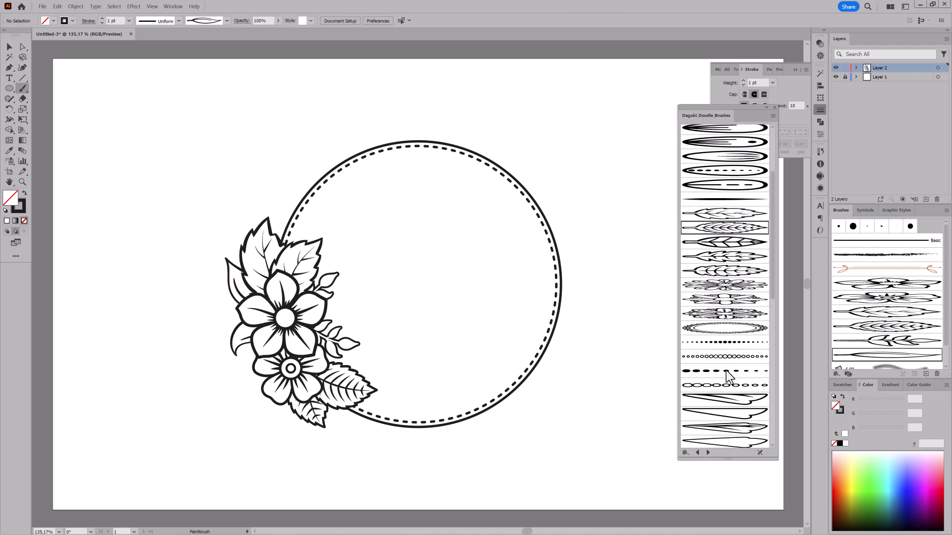
click(733, 297)
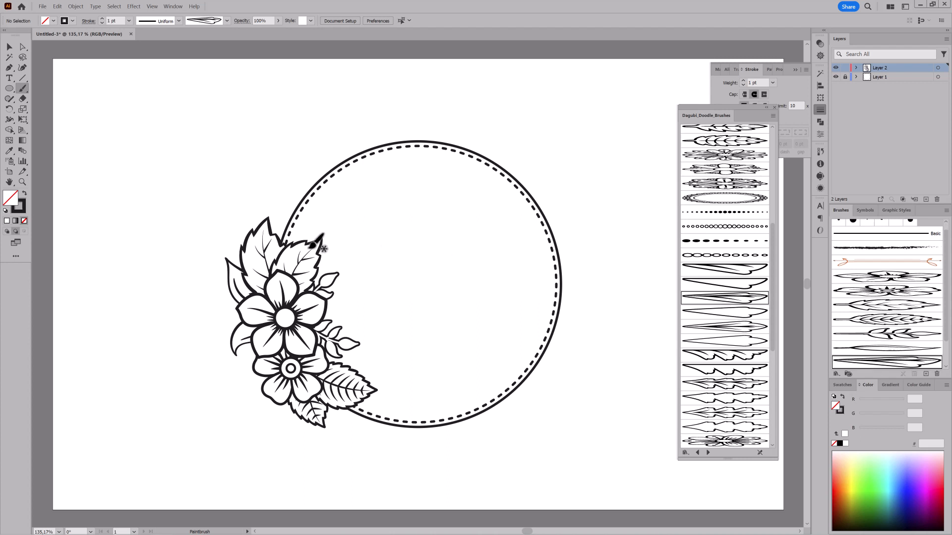
mouse_move(328, 218)
mouse_down()
mouse_move(312, 234)
mouse_move(319, 229)
mouse_move(288, 222)
mouse_move(279, 189)
mouse_move(288, 204)
mouse_move(253, 219)
mouse_up()
key(ctrl+shift+a)
ctrl+click(260, 217)
click(159, 224)
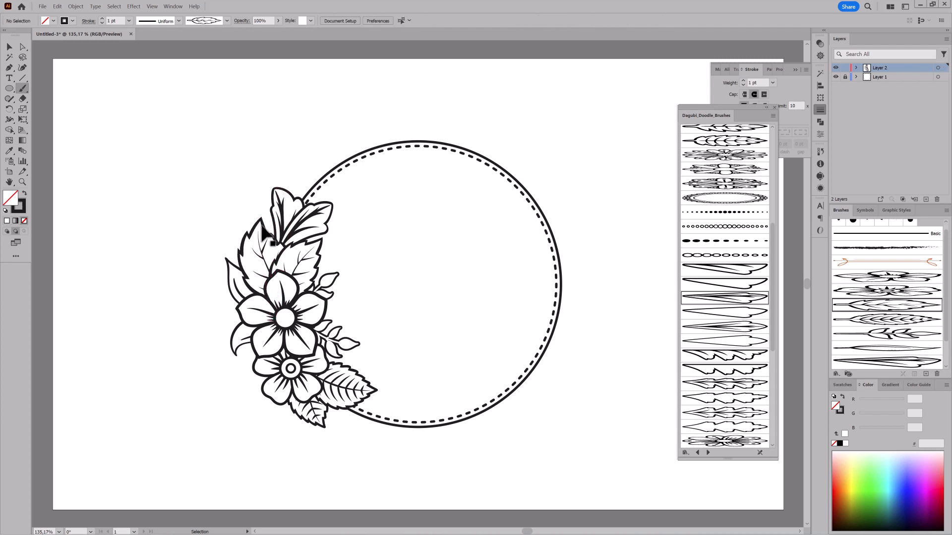
ctrl+click(281, 214)
ctrl+click(142, 266)
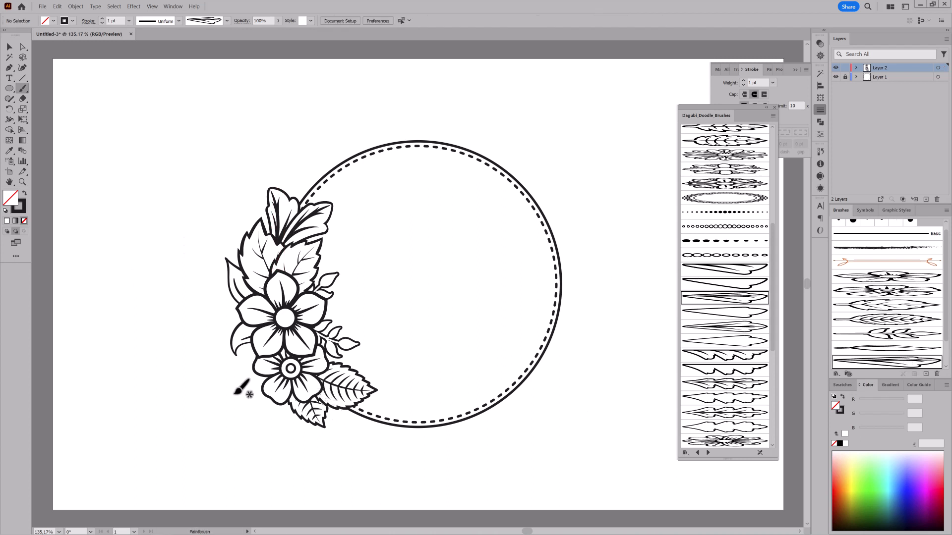
Step: Paint two more lobed leaves at the arrangement's lower end and reduce the right one's stroke to 0.75 pt
drag(349, 451, 353, 451)
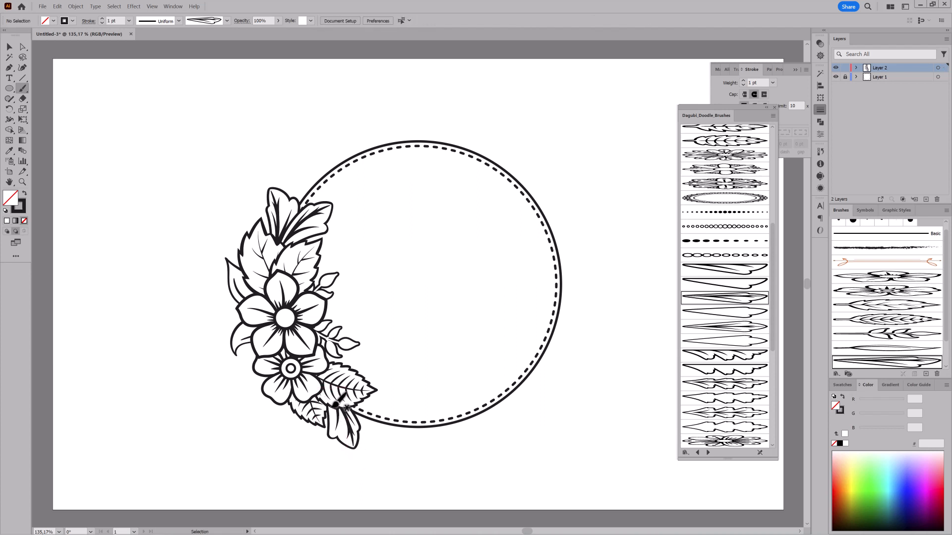
mouse_move(403, 405)
mouse_down()
mouse_move(393, 421)
mouse_move(402, 406)
mouse_up()
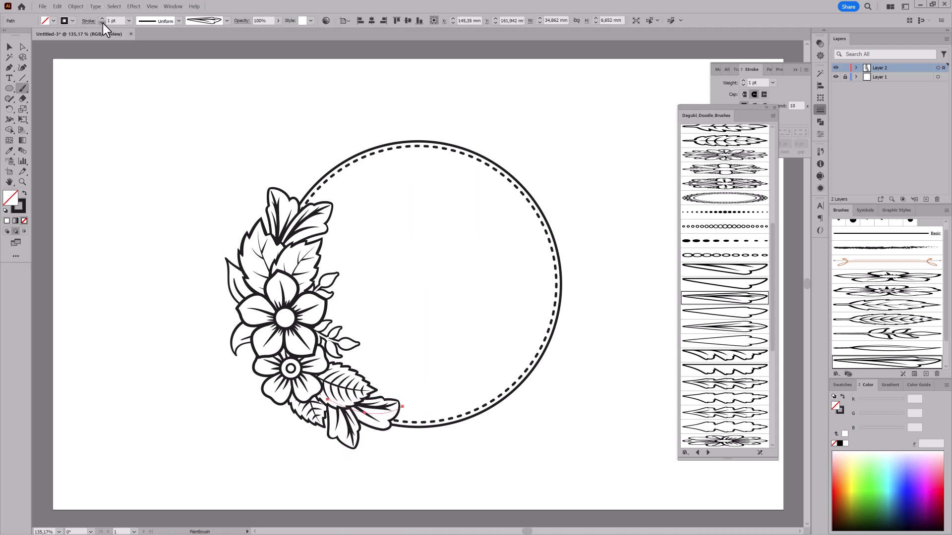
click(102, 23)
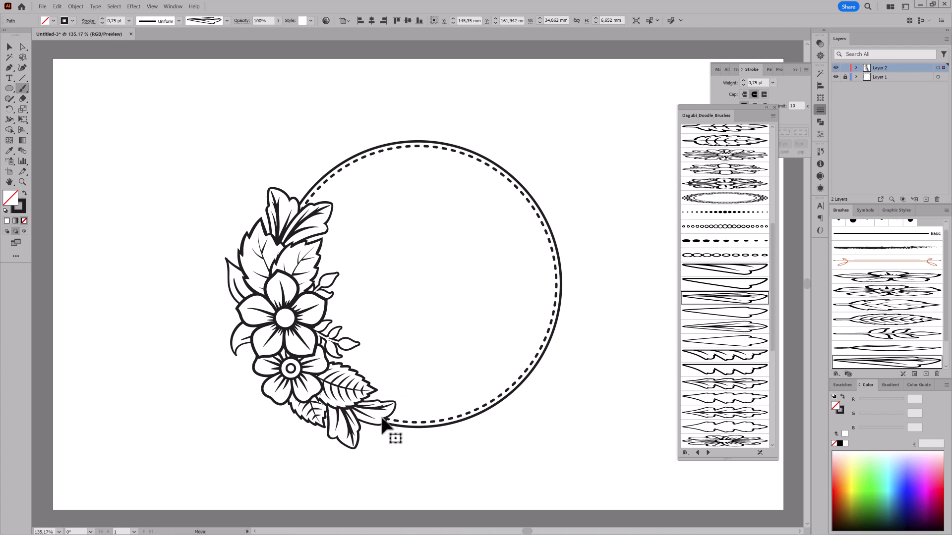
ctrl+click(550, 467)
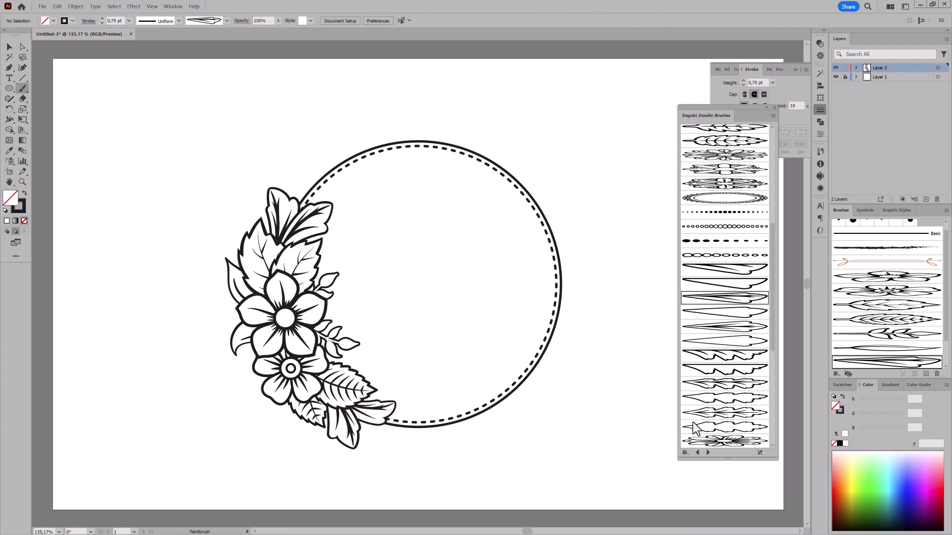
Step: With the bold multi-leaf brush from Dagubi_Branch_Doodles, paint a branch along the circle above the top leaves and set its stroke to 1 pt
click(698, 453)
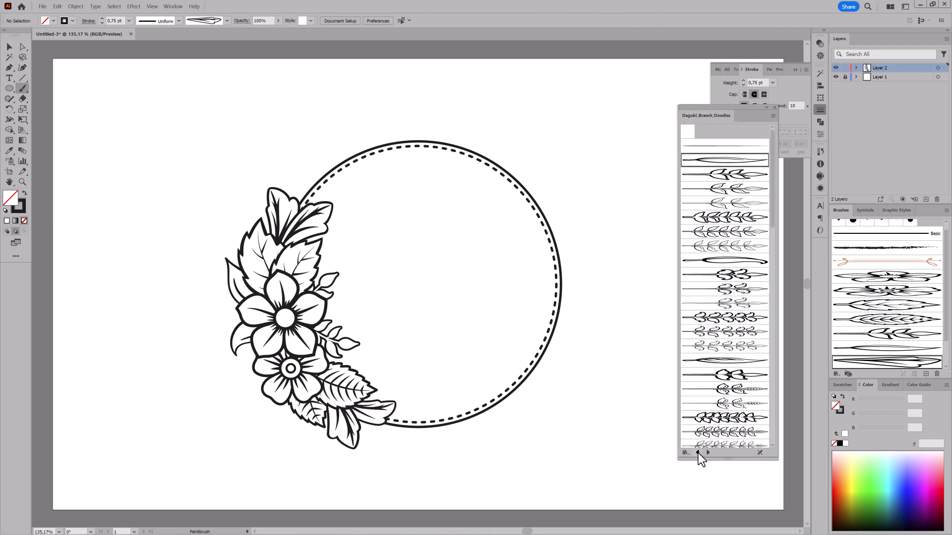
click(749, 218)
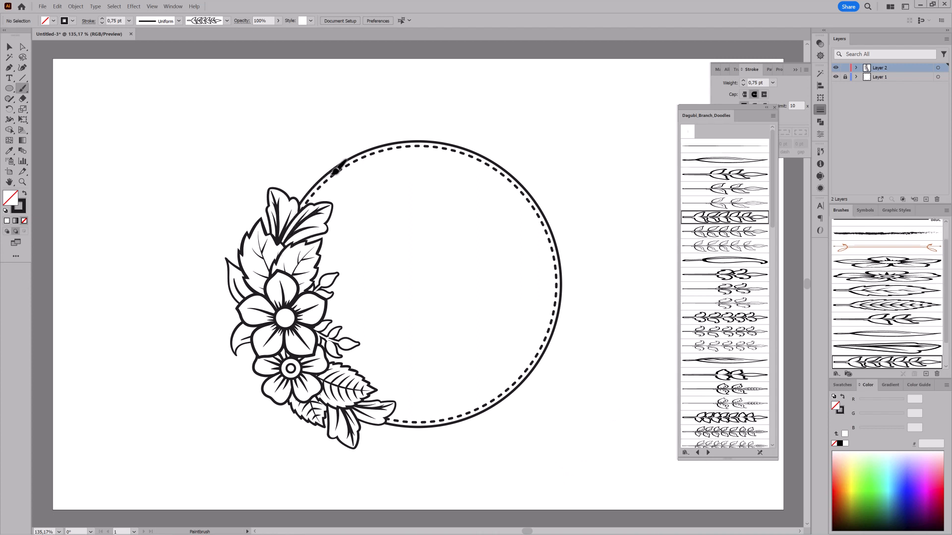
drag(332, 174, 355, 155)
ctrl+click(336, 178)
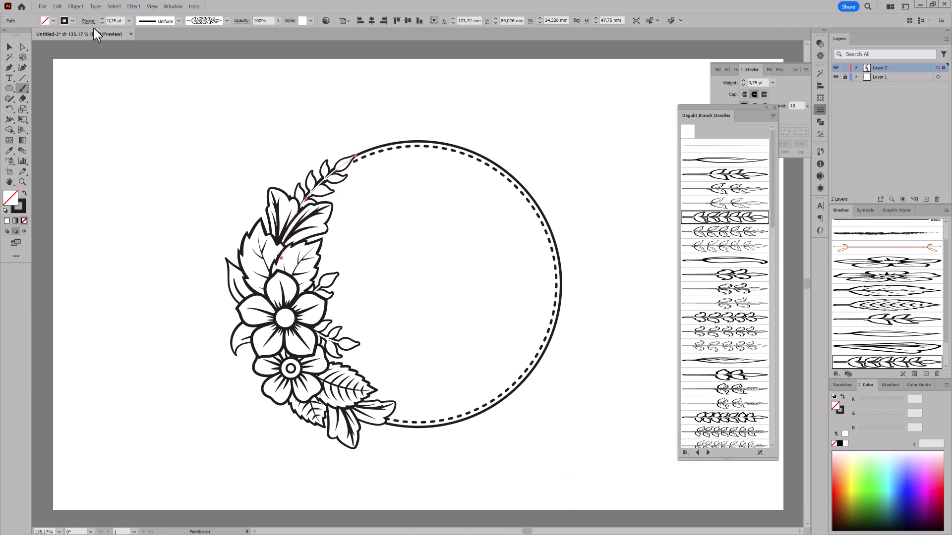
click(102, 19)
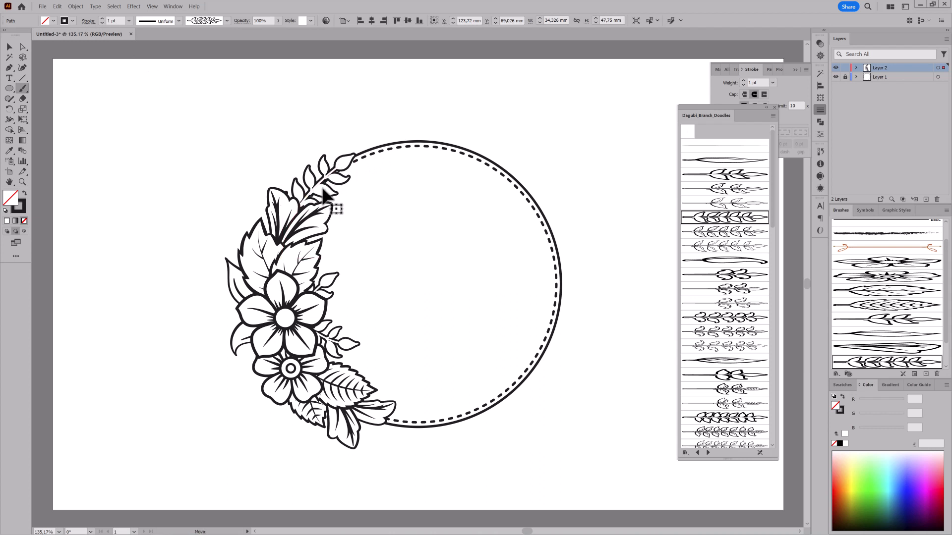
ctrl+click(156, 168)
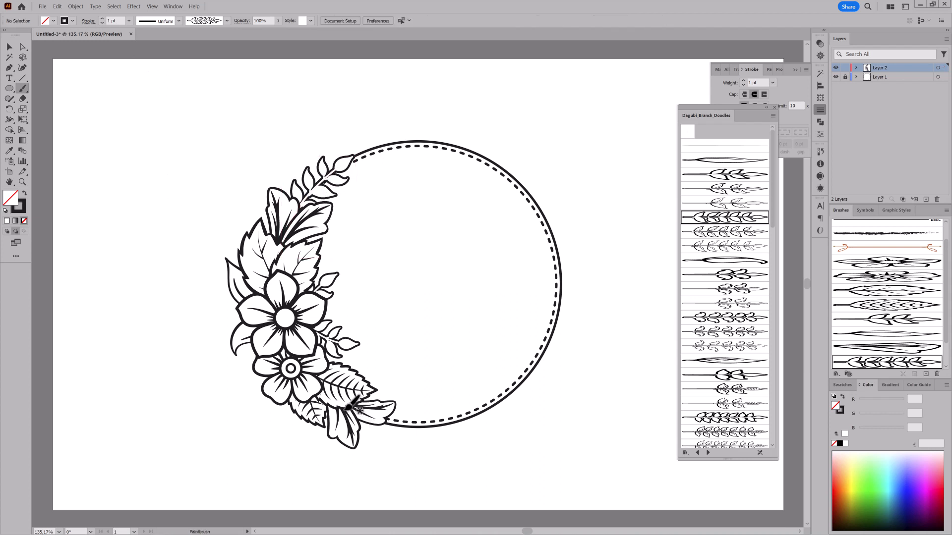
Step: Paint a matching leafy branch along the circle's bottom edge and shift it slightly left behind the lower leaves
drag(455, 418, 456, 417)
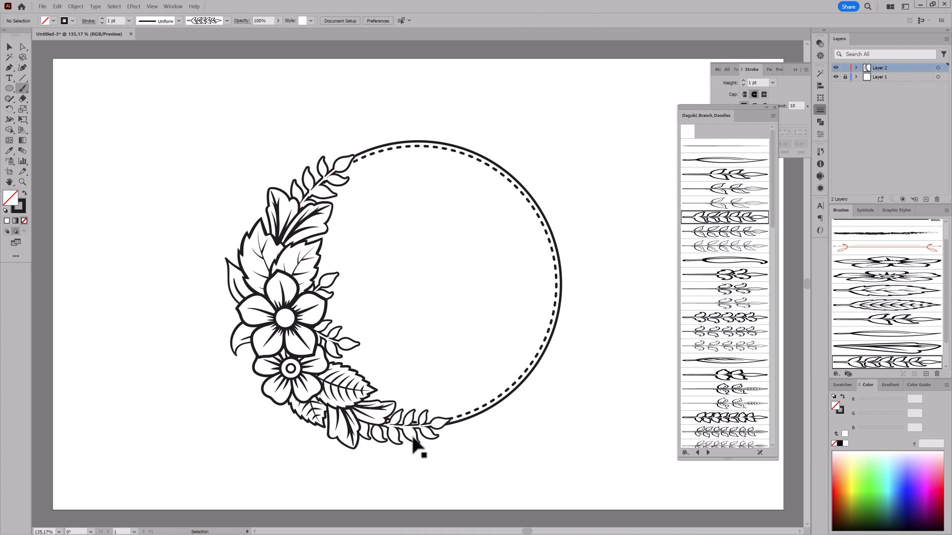
drag(408, 434, 448, 434)
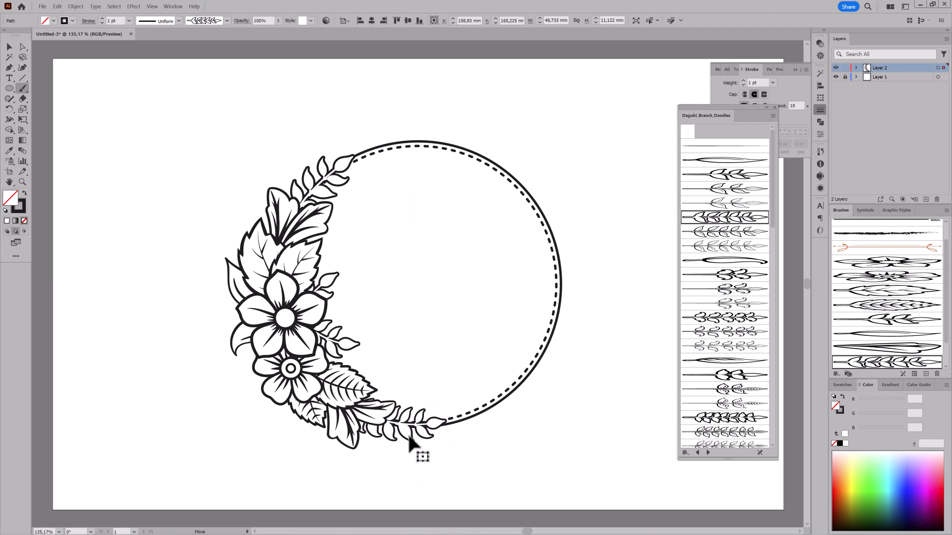
ctrl+click(543, 463)
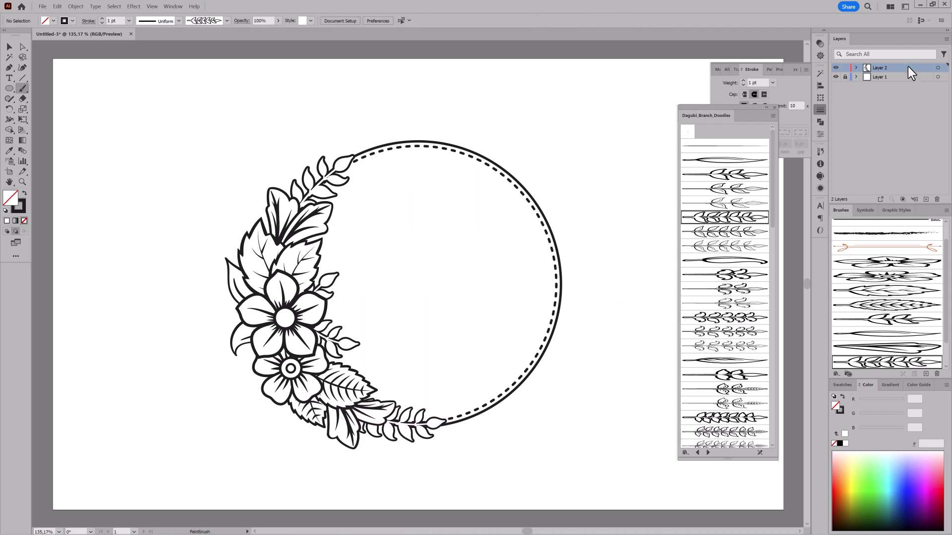
Step: Duplicate Layer 2 and expand the appearance of all artwork on the original Layer 2
drag(908, 66, 925, 199)
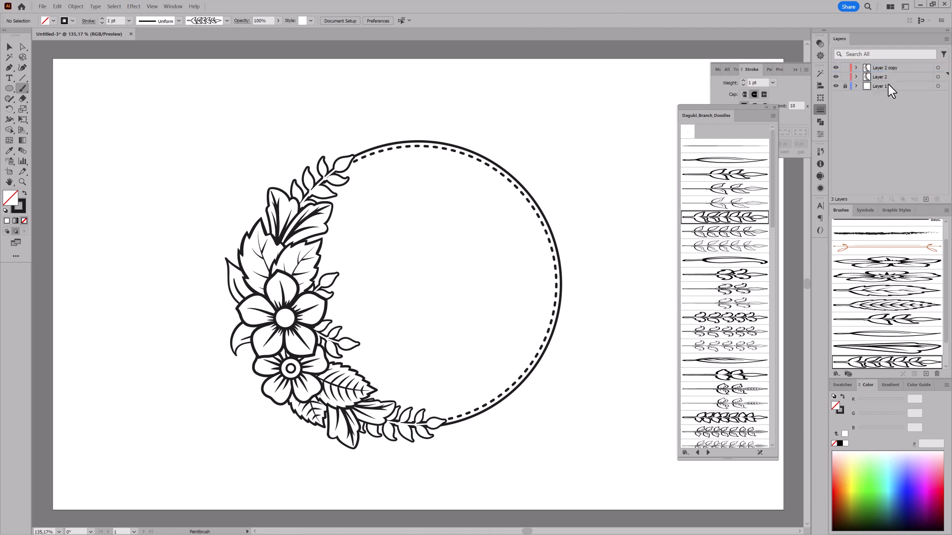
click(937, 77)
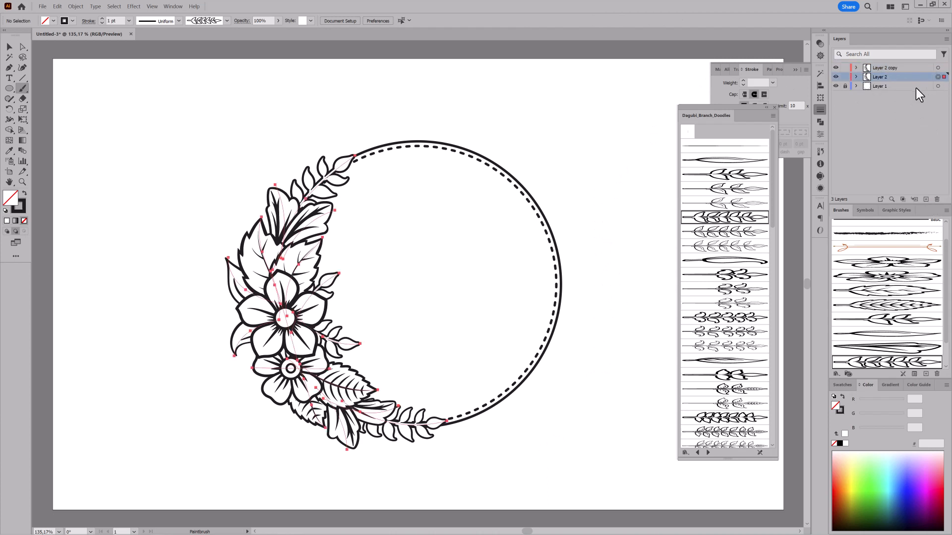
click(75, 7)
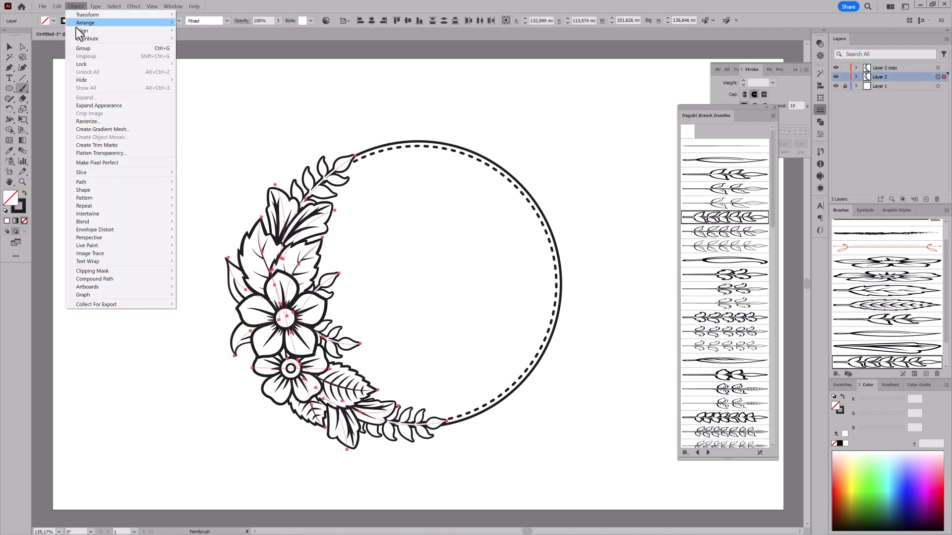
click(81, 105)
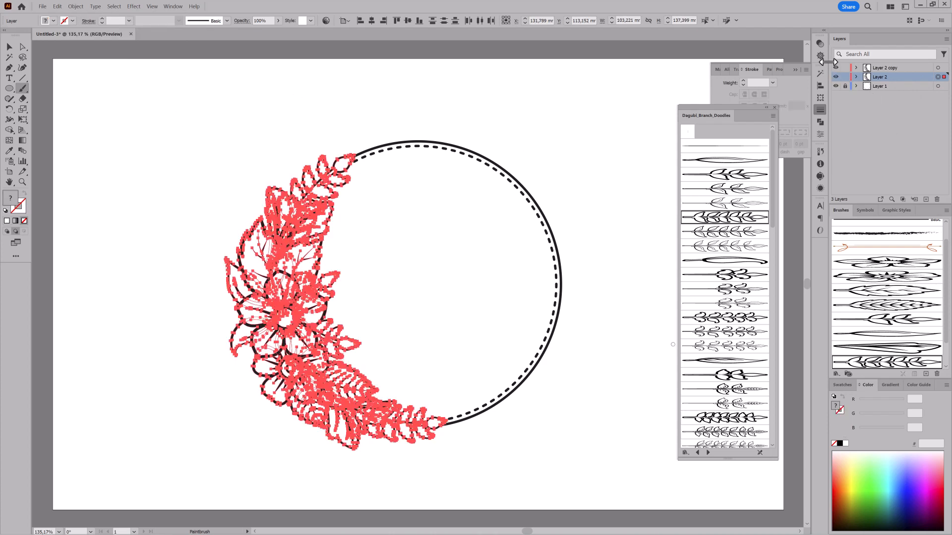
Step: Hide Layer 1 and Layer 2 copy, and turn off the display of selection edges
click(836, 86)
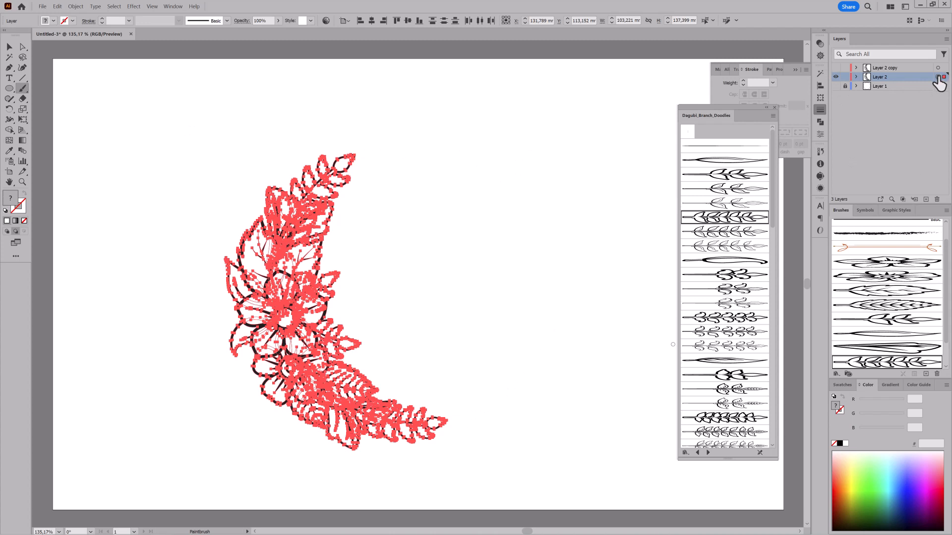
click(152, 6)
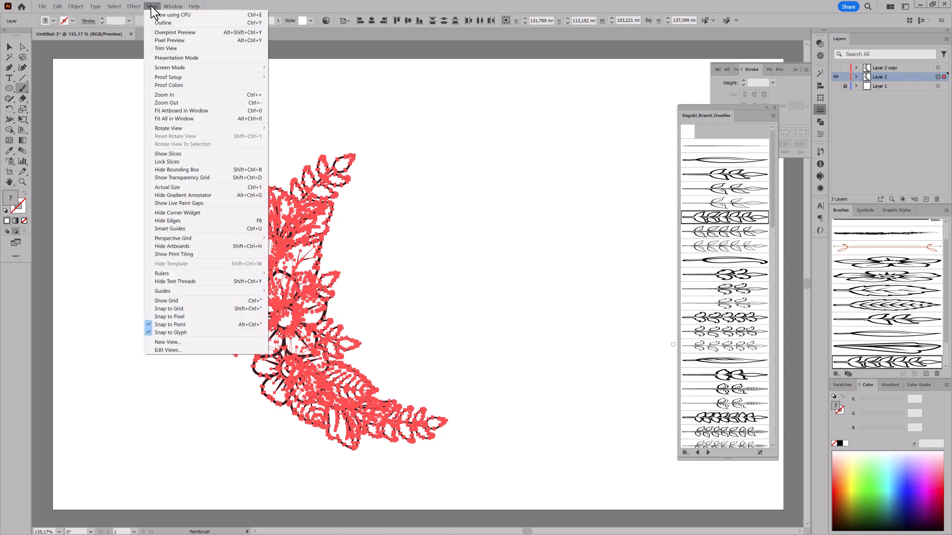
click(166, 222)
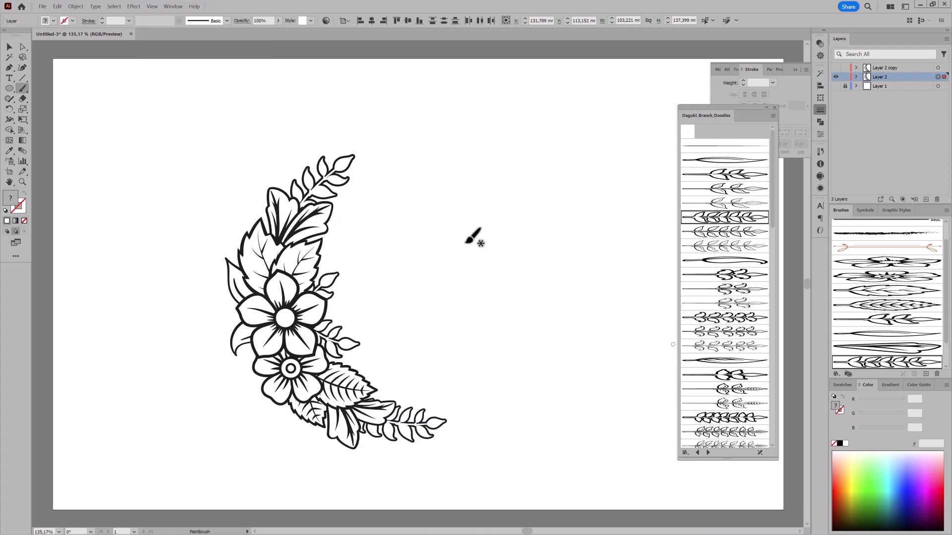
Step: Unite the expanded Layer 2 artwork into one silhouette filled with black, and show Layer 2 copy again
click(820, 122)
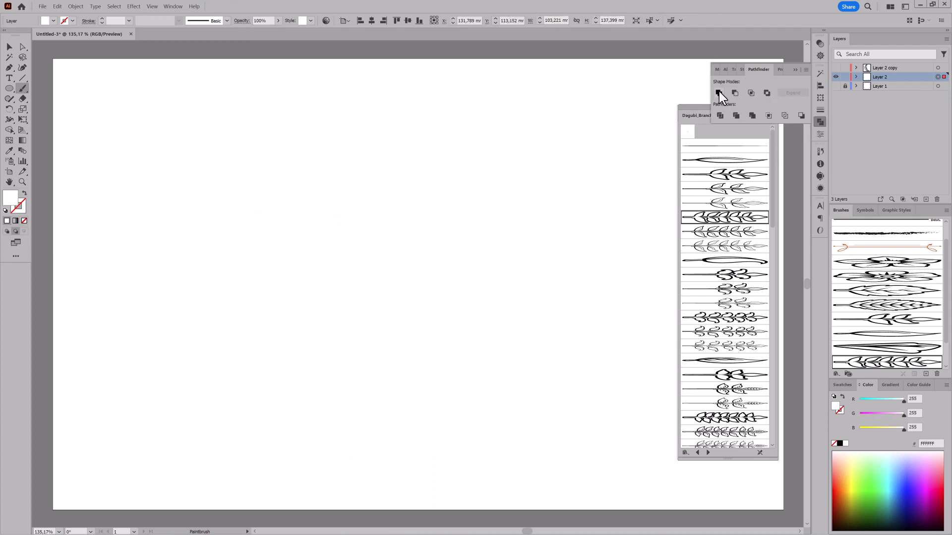
click(840, 444)
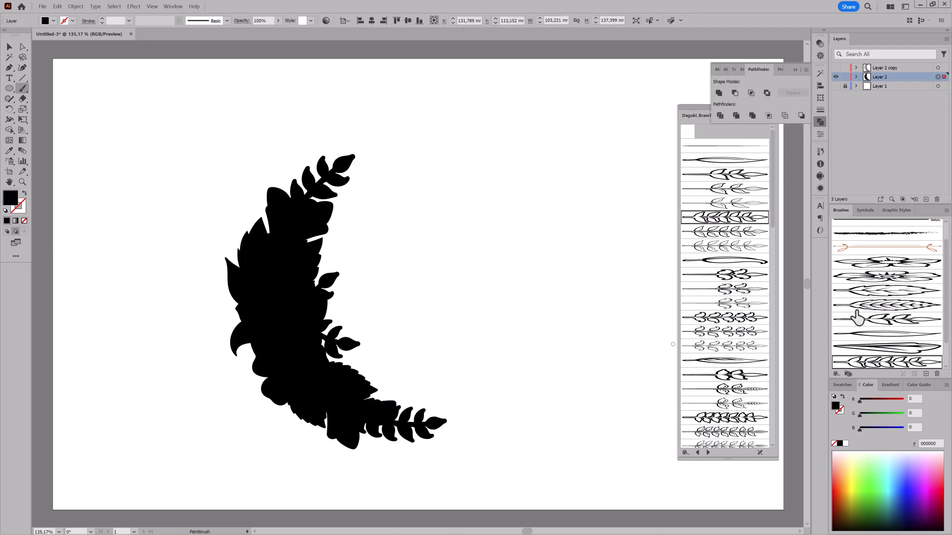
click(836, 77)
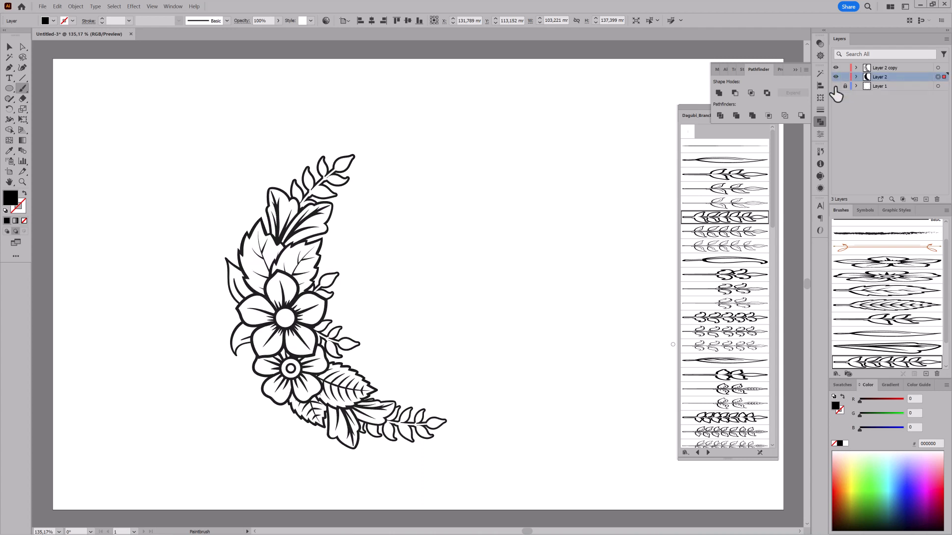
Step: Show Layer 1 again and give the Layer 2 silhouette a white fill and a 6 pt white stroke
click(835, 86)
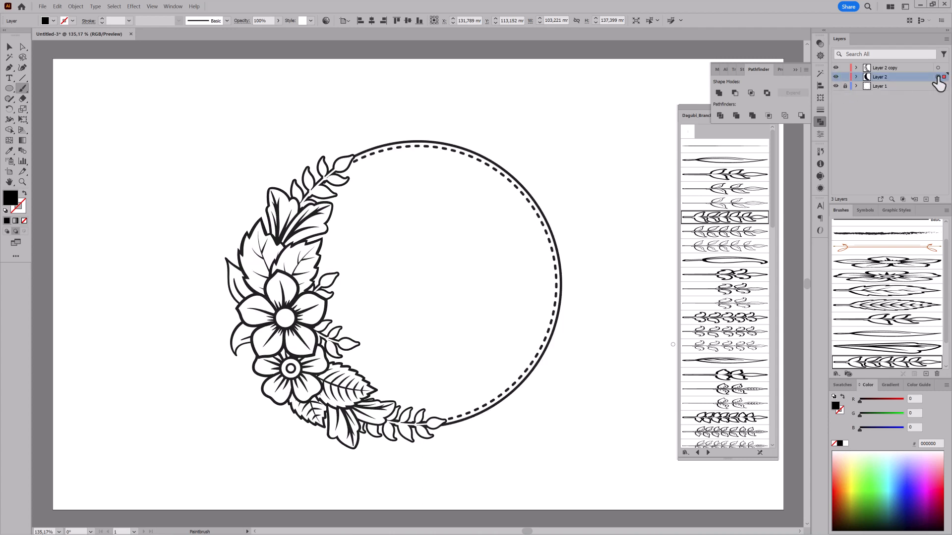
click(845, 444)
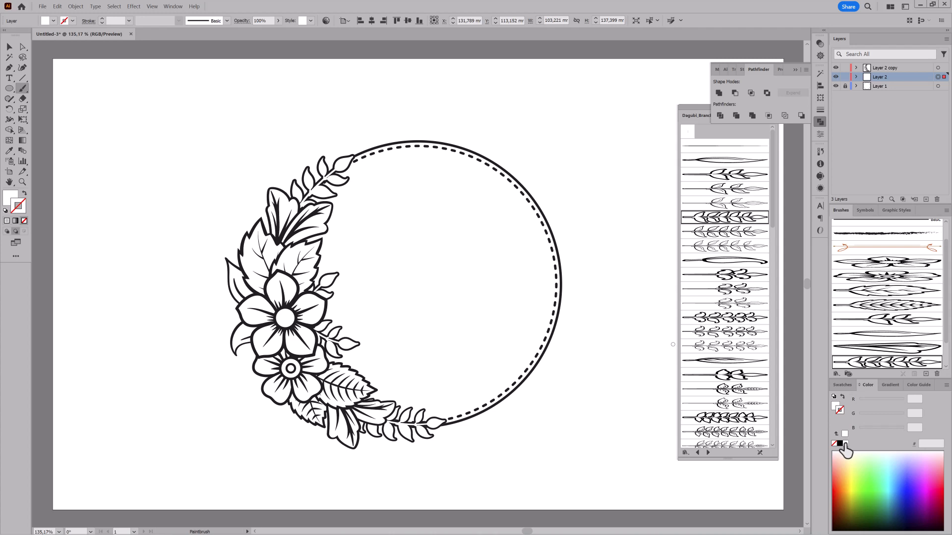
click(845, 444)
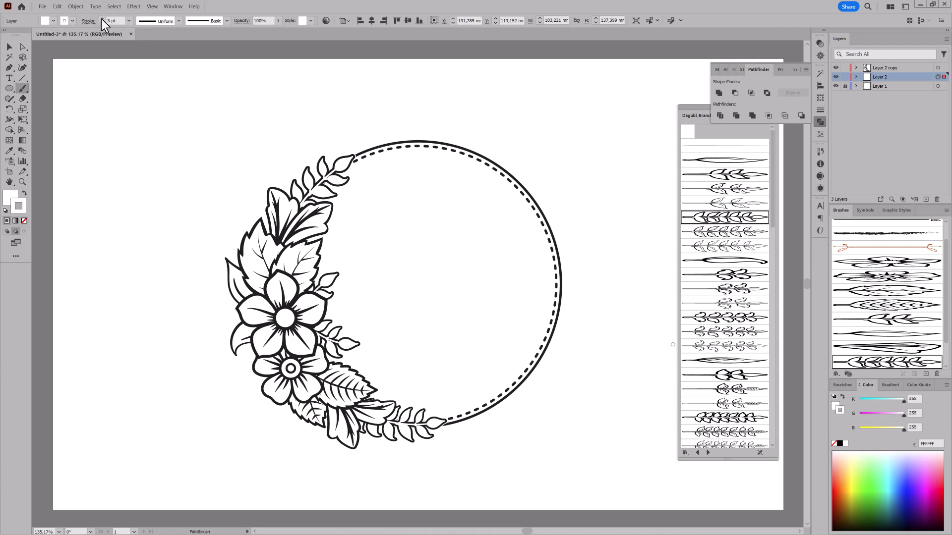
drag(455, 448, 614, 461)
drag(280, 224, 305, 253)
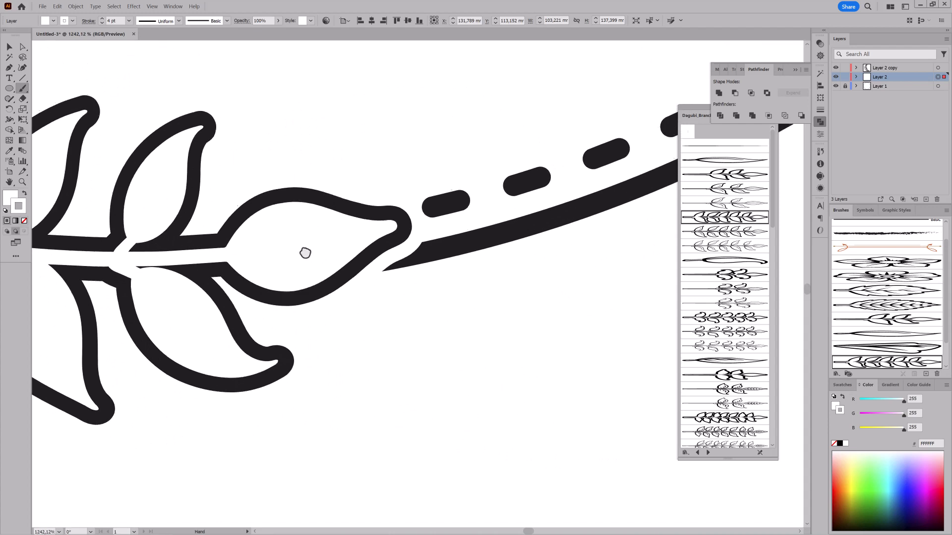
click(101, 19)
click(101, 19)
mouse_move(468, 285)
mouse_down()
mouse_move(309, 221)
mouse_move(408, 249)
mouse_move(416, 315)
mouse_move(427, 276)
mouse_up()
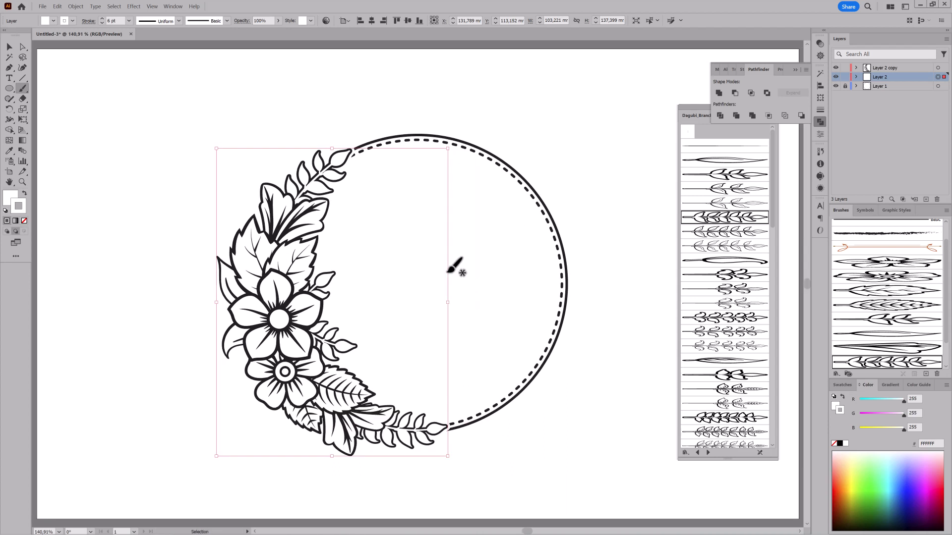
ctrl+click(584, 142)
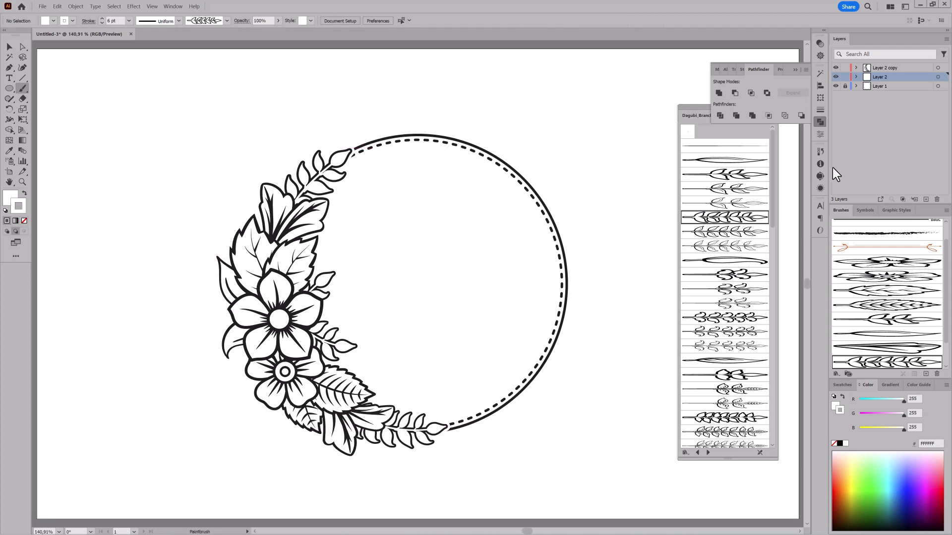
Step: Close the Pathfinder panel and the branch brush library, and add a new layer at the top of the layer stack
click(795, 70)
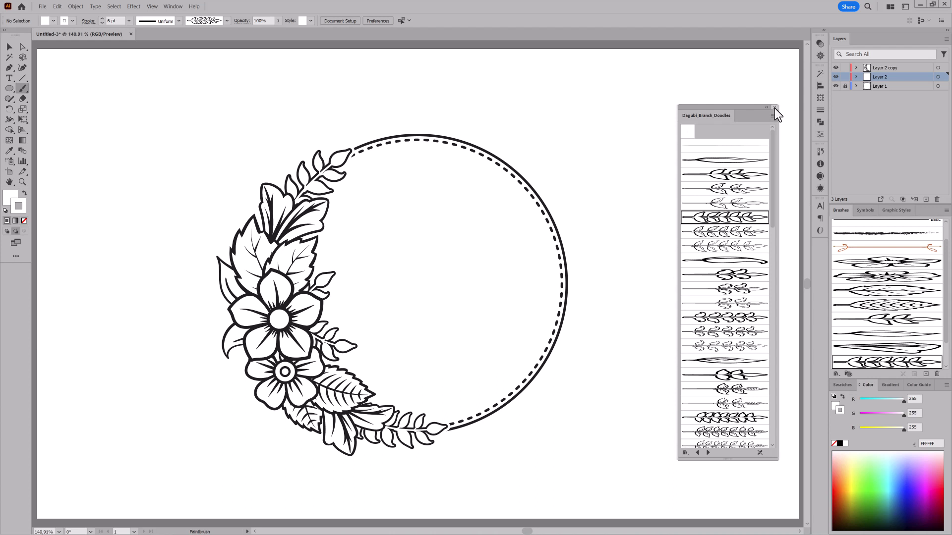
click(774, 108)
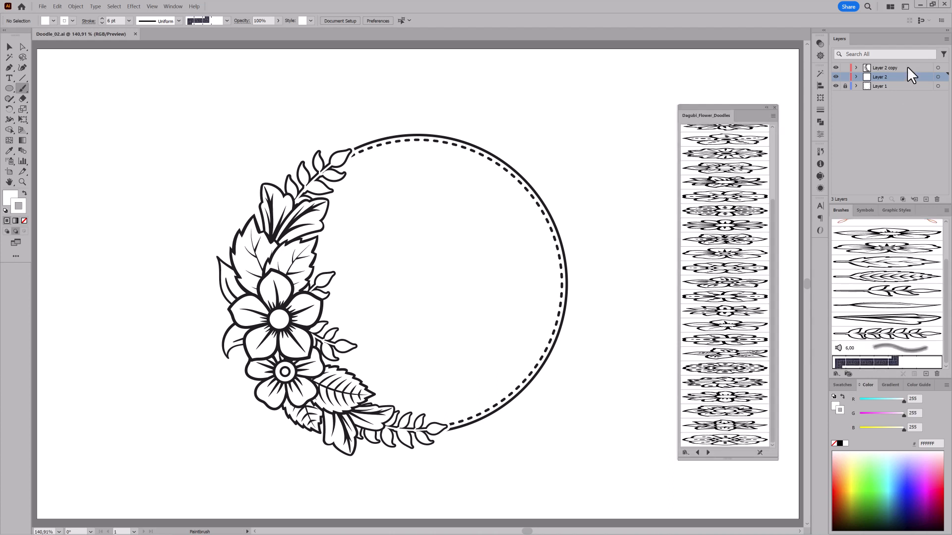
click(926, 199)
drag(878, 75, 886, 68)
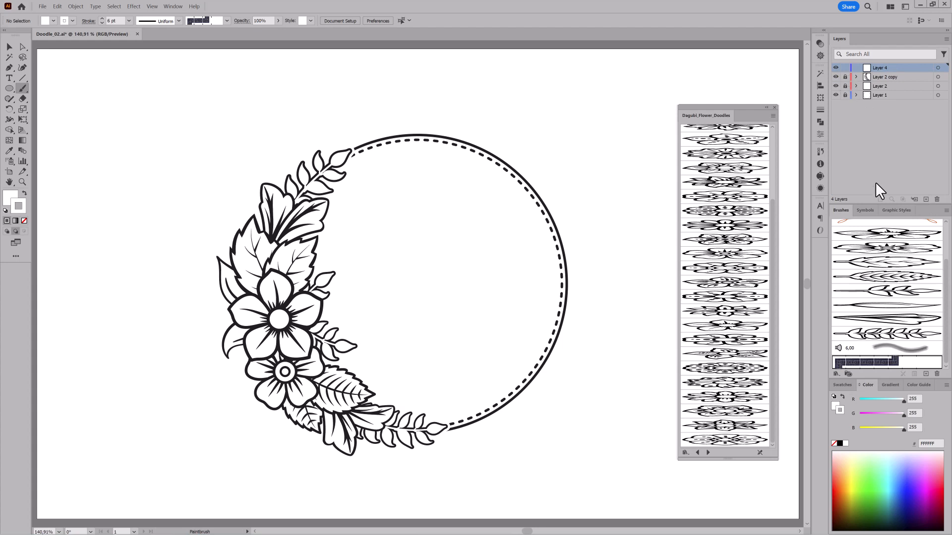
Step: Paint a 2 pt black string of scattered five-petal flowers along the circle's upper-right edge with a Dagubi_Flower_Doodles brush
click(838, 445)
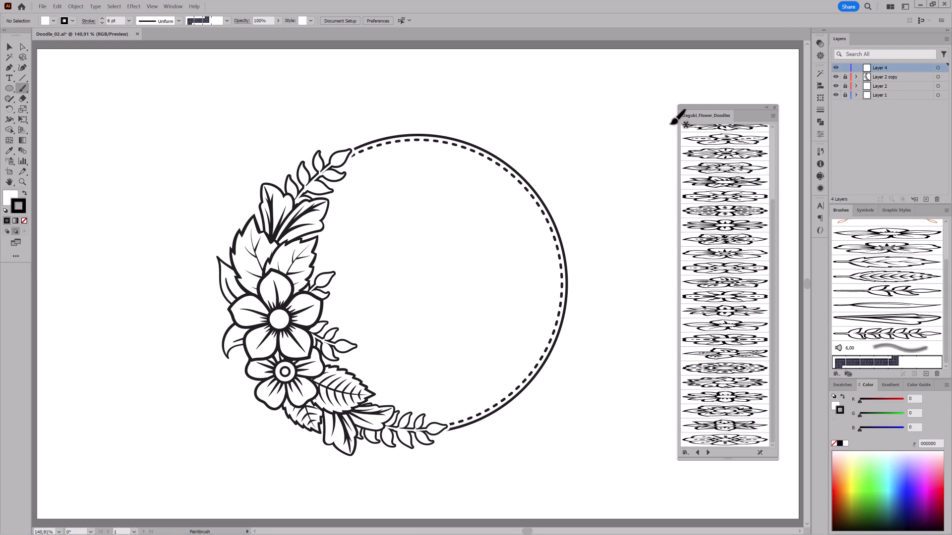
scroll(744, 198, up, 5)
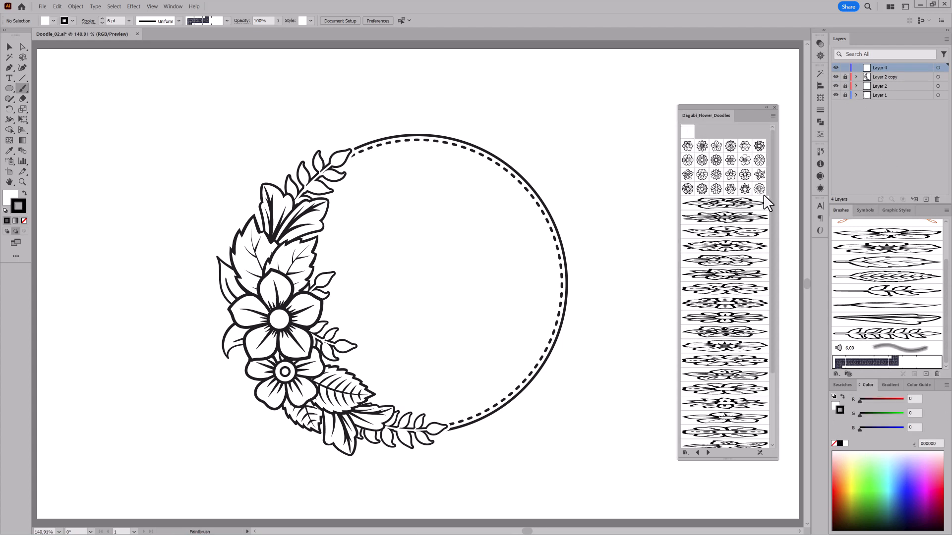
click(745, 161)
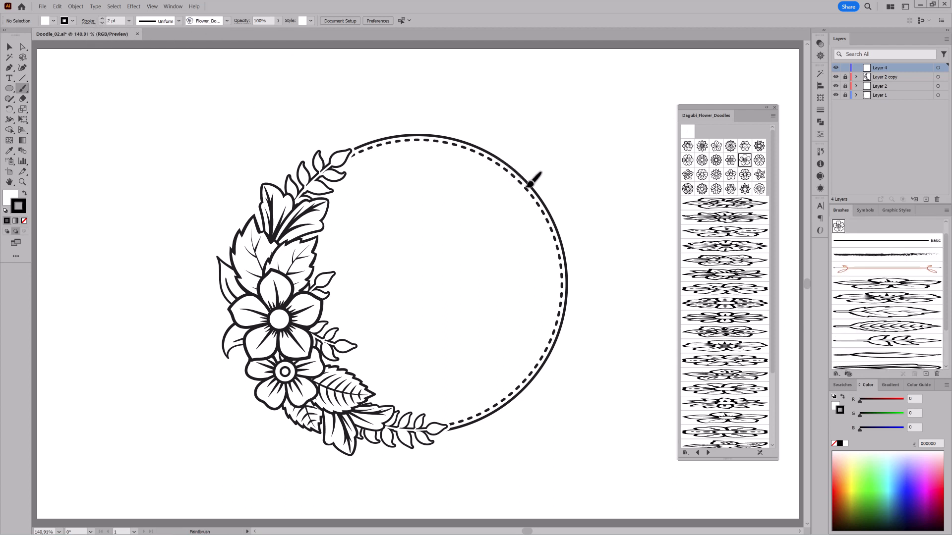
drag(556, 325, 556, 326)
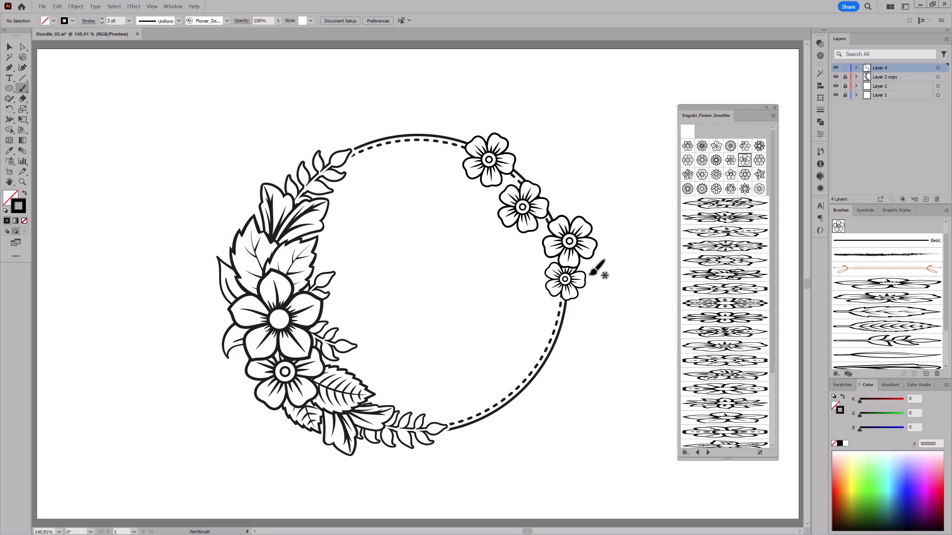
drag(583, 255, 579, 252)
Step: Randomize the scattered flowers by reapplying the brush at 2 pt, and shift the chosen arrangement onto the circle's right edge
click(103, 22)
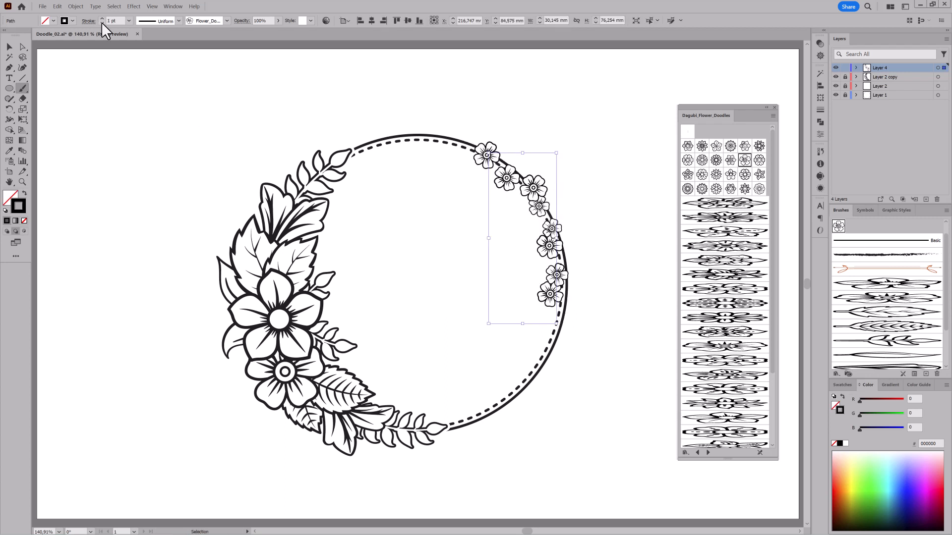
click(103, 19)
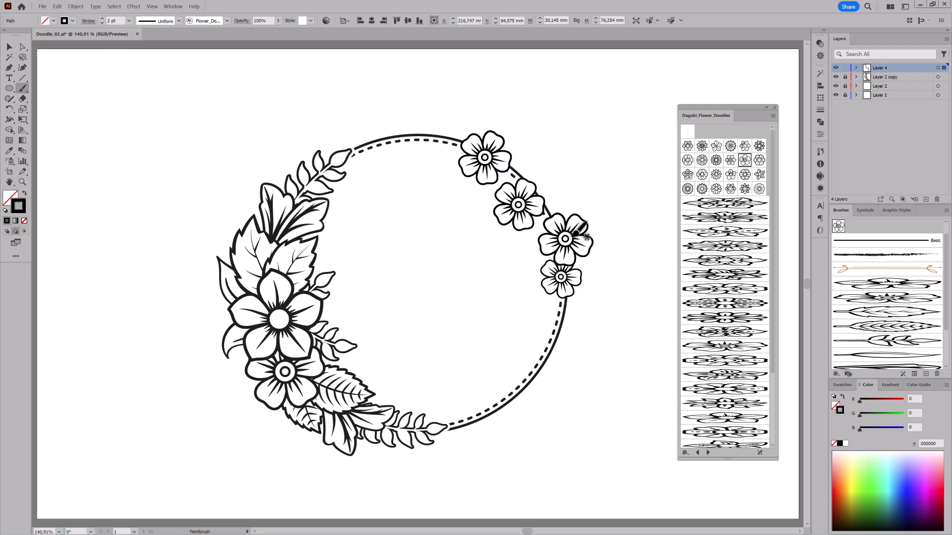
drag(573, 236, 574, 241)
click(745, 161)
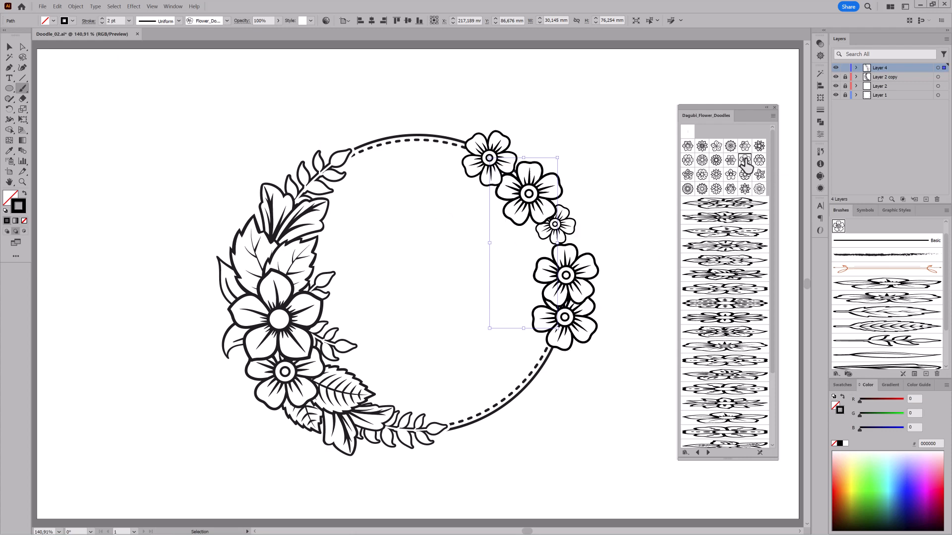
click(745, 161)
click(745, 161)
click(745, 161)
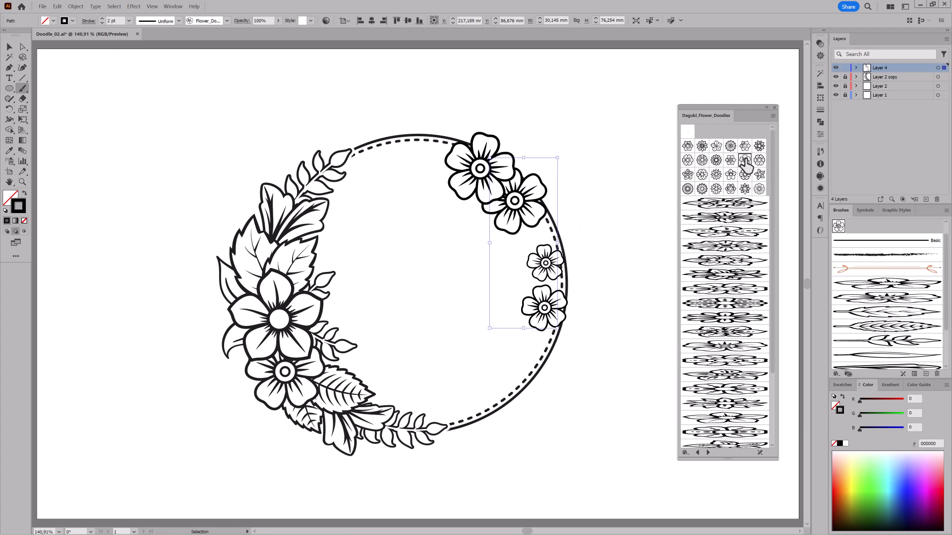
click(745, 161)
click(745, 161)
mouse_move(584, 282)
mouse_down()
mouse_move(591, 289)
mouse_move(582, 280)
mouse_up()
ctrl+click(608, 336)
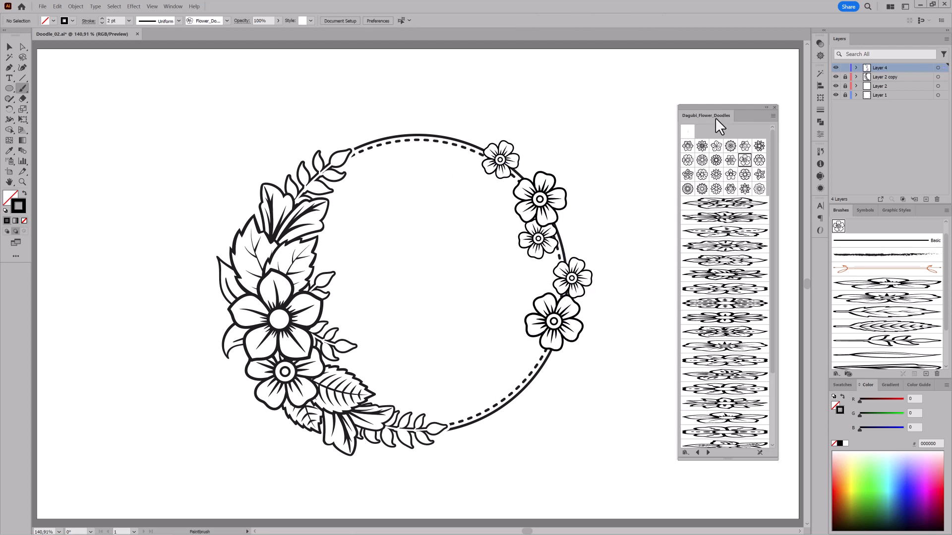
Step: Switch the brush library to Dagubi_Branch_Doodles and choose a bold short leafy branch brush
click(698, 453)
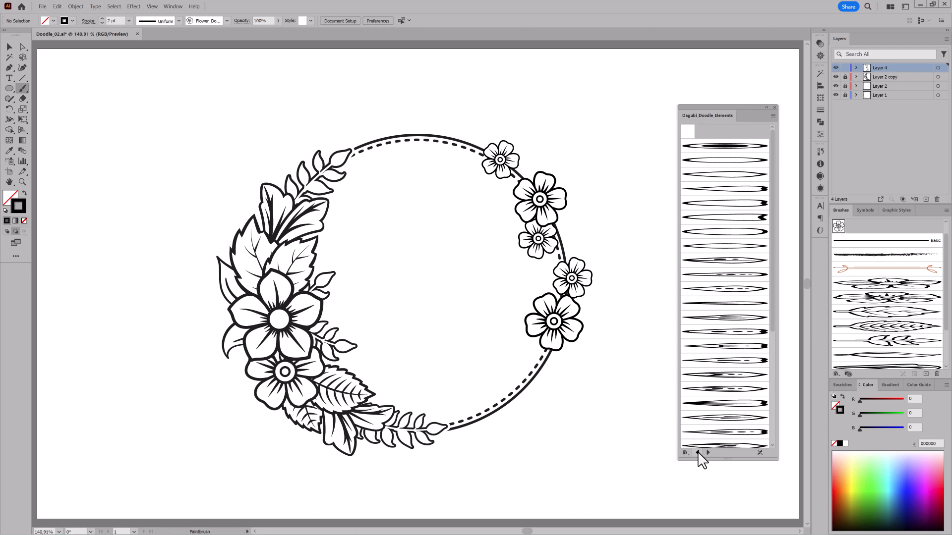
click(698, 453)
click(698, 452)
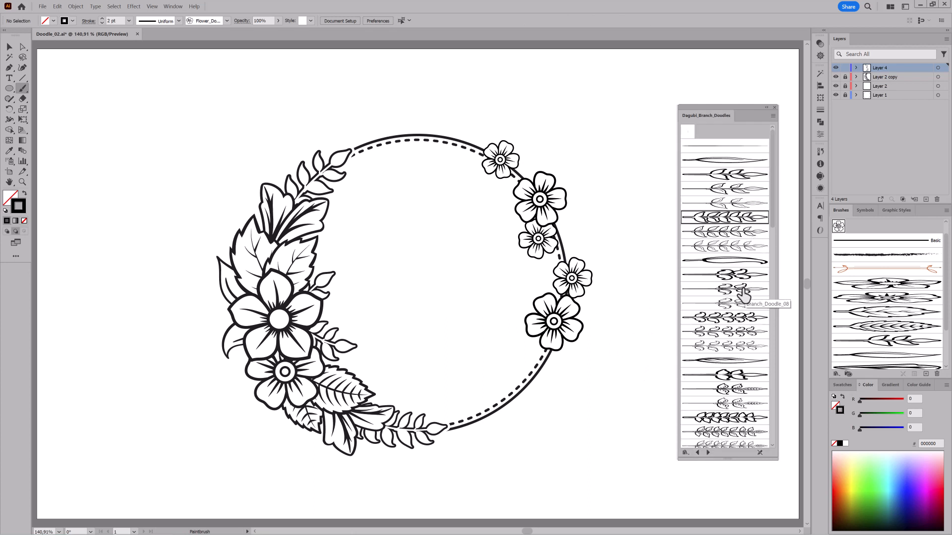
scroll(745, 298, down, 5)
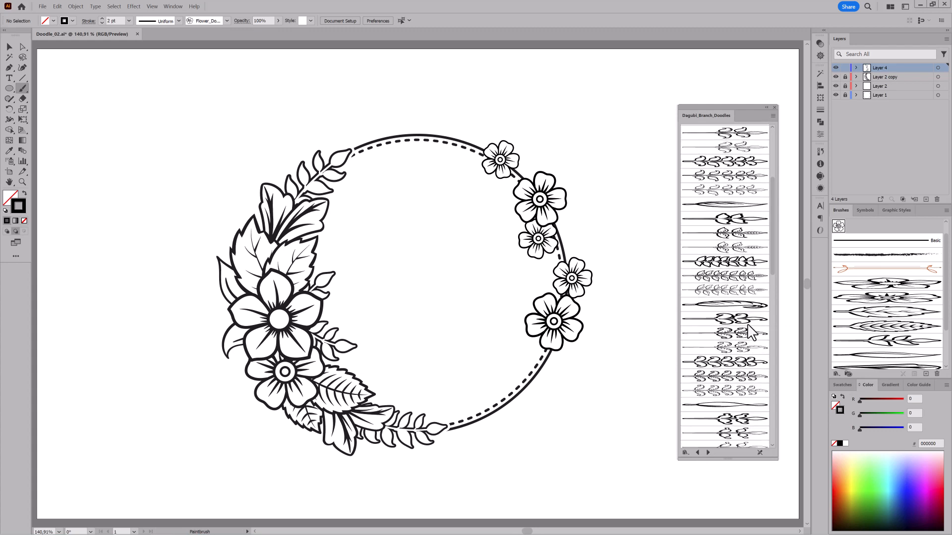
scroll(749, 330, down, 5)
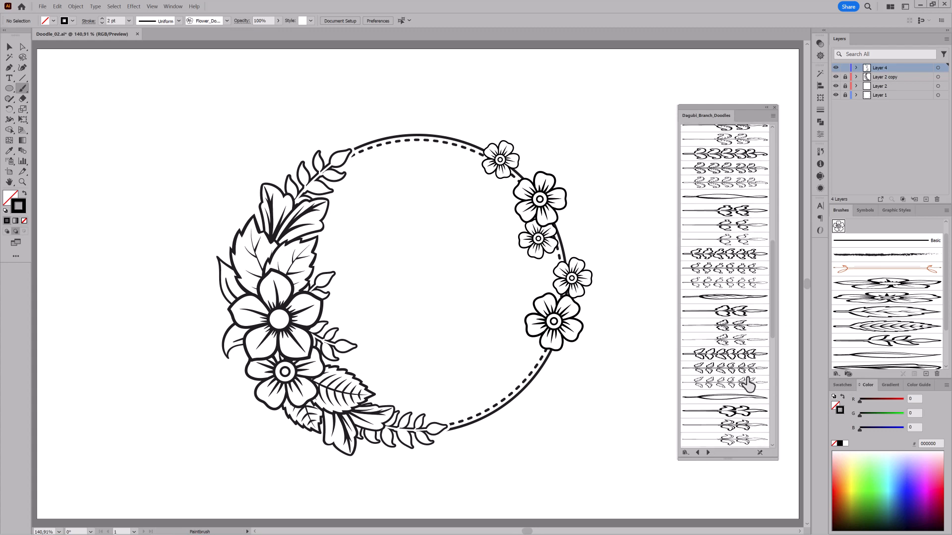
click(738, 312)
Step: Paint three 1 pt test branches outside the circle's right side and one small branch tucked behind the topmost scattered flower
drag(617, 253, 606, 178)
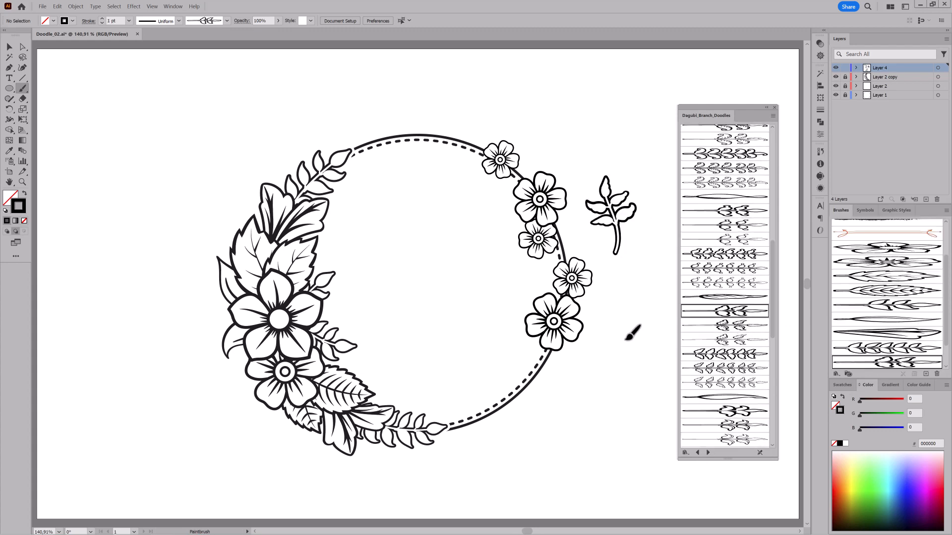
drag(625, 340, 643, 286)
drag(601, 408, 611, 363)
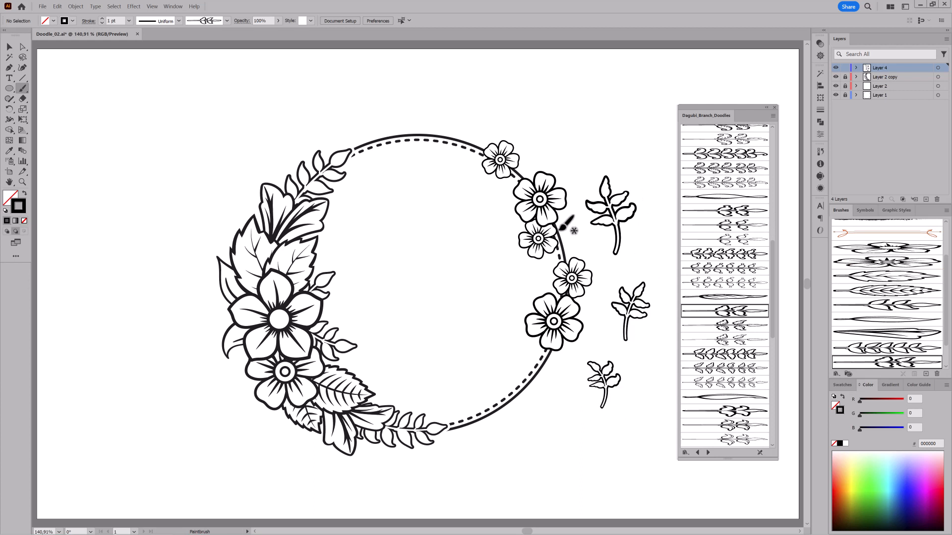
drag(460, 121, 486, 141)
ctrl+click(487, 141)
Step: Delete the three test branches outside the circle's right side
ctrl+click(614, 207)
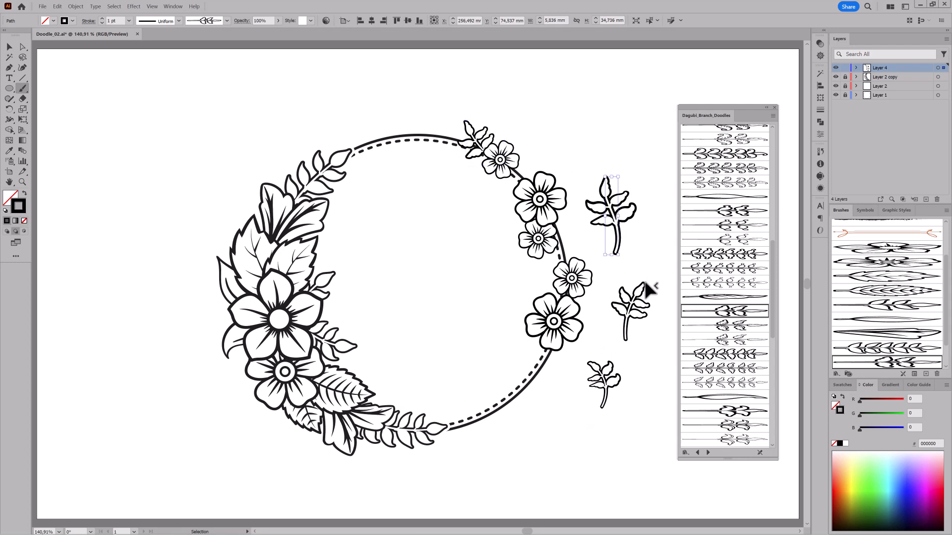
ctrl+shift+click(635, 300)
ctrl+shift+click(614, 382)
key(Delete)
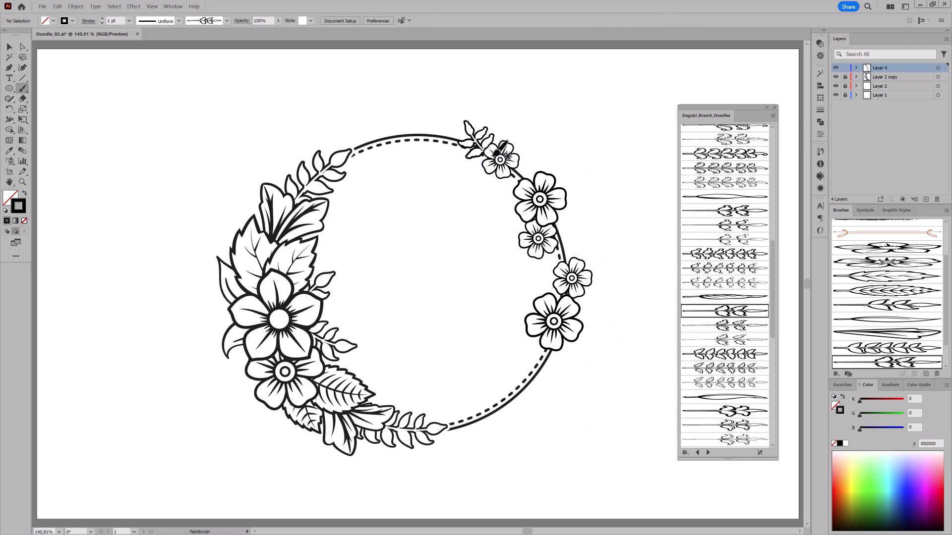
Step: Change the branch at the topmost scattered flower to a bold branch brush with smooth pointed leaves and nudge it slightly upward
ctrl+click(488, 142)
scroll(740, 339, down, 3)
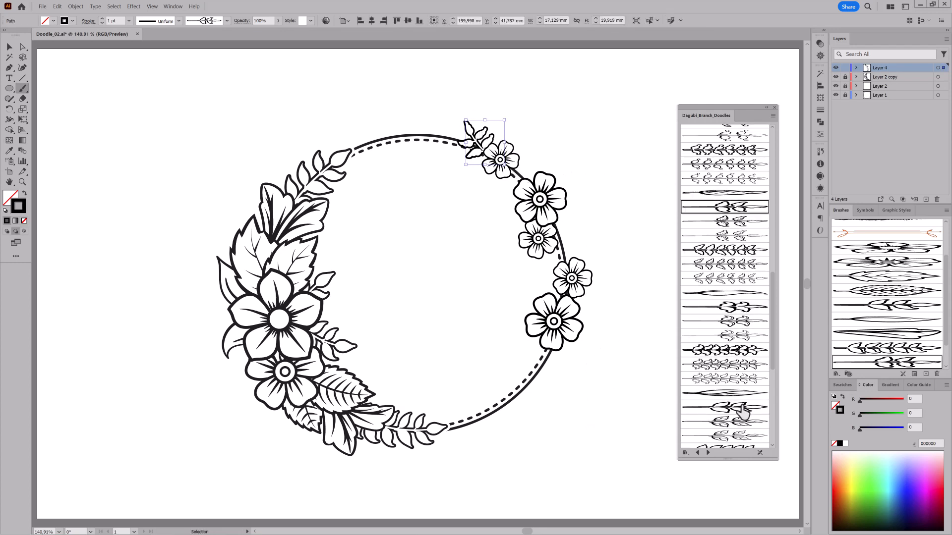
click(741, 424)
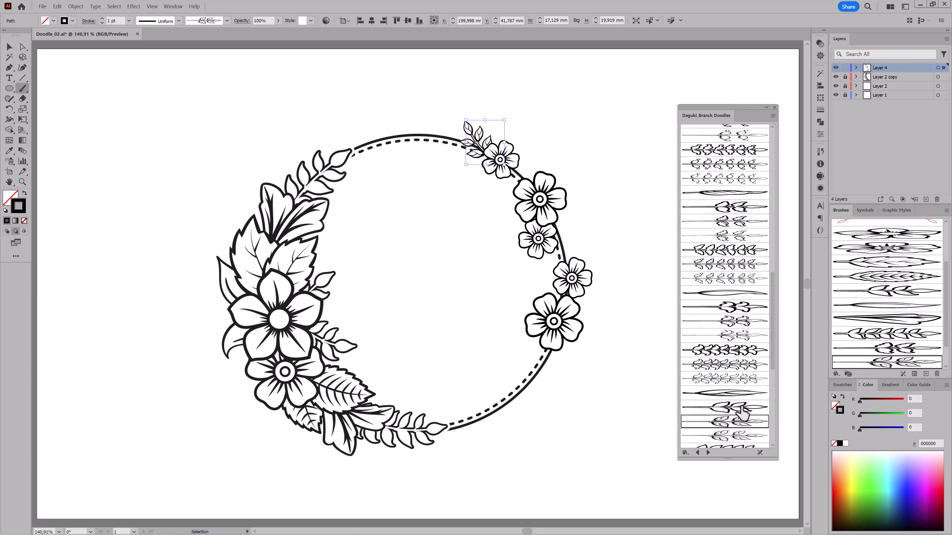
click(740, 408)
drag(482, 139, 481, 133)
ctrl+click(616, 137)
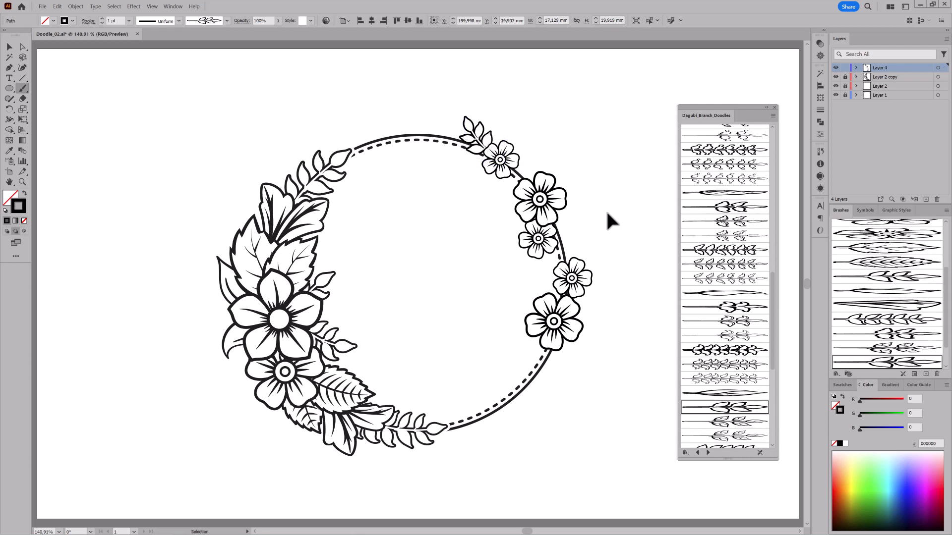
Step: Add a matching leafy branch below the lowest flower on the circle's right side, and slightly enlarge and reposition the top branch
drag(555, 338, 554, 353)
mouse_move(545, 396)
mouse_down()
mouse_move(556, 369)
mouse_move(559, 409)
mouse_move(551, 370)
mouse_up()
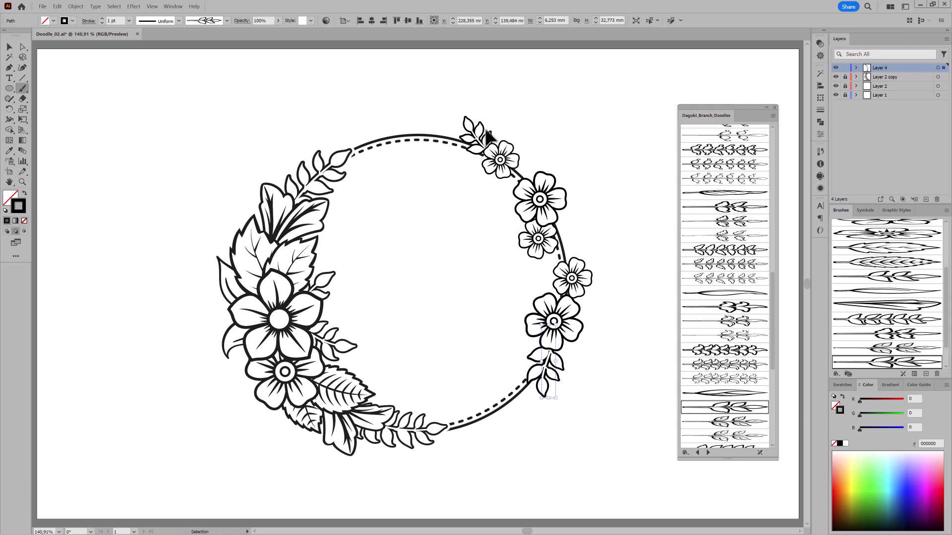
mouse_move(505, 116)
mouse_down()
mouse_move(512, 109)
mouse_move(501, 136)
mouse_up()
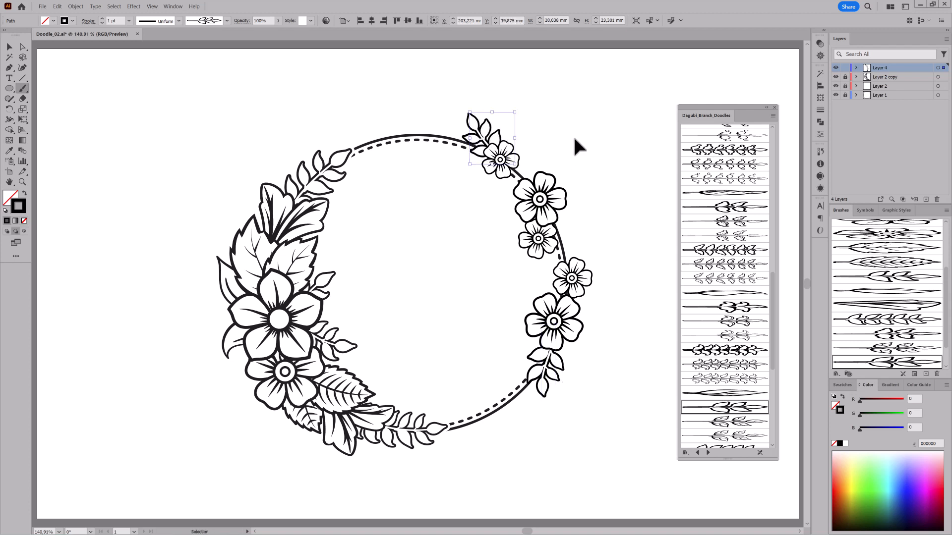
ctrl+click(574, 136)
Step: Paint a single 1 pt leaf with the long leaf brush, extending outward beneath the lowest flower on the right side
click(715, 193)
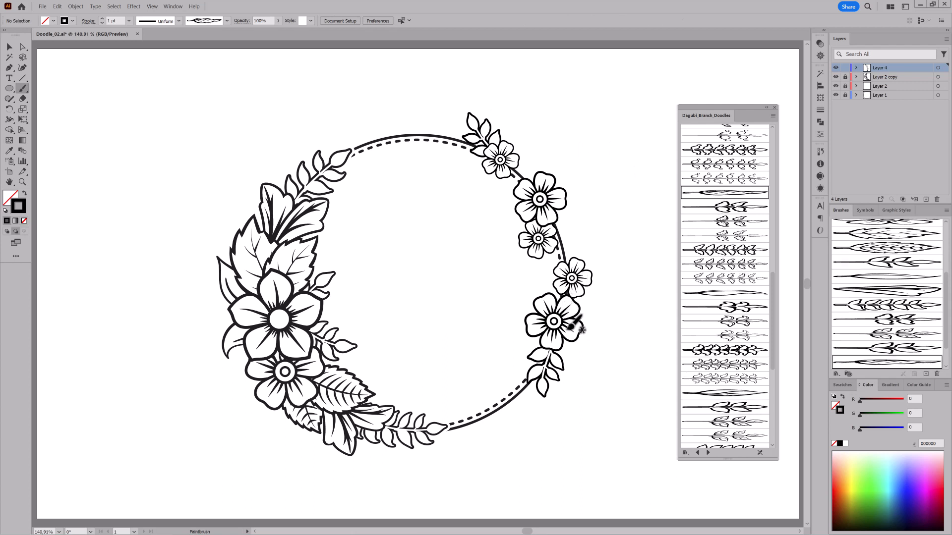
drag(602, 364, 582, 365)
ctrl+click(629, 325)
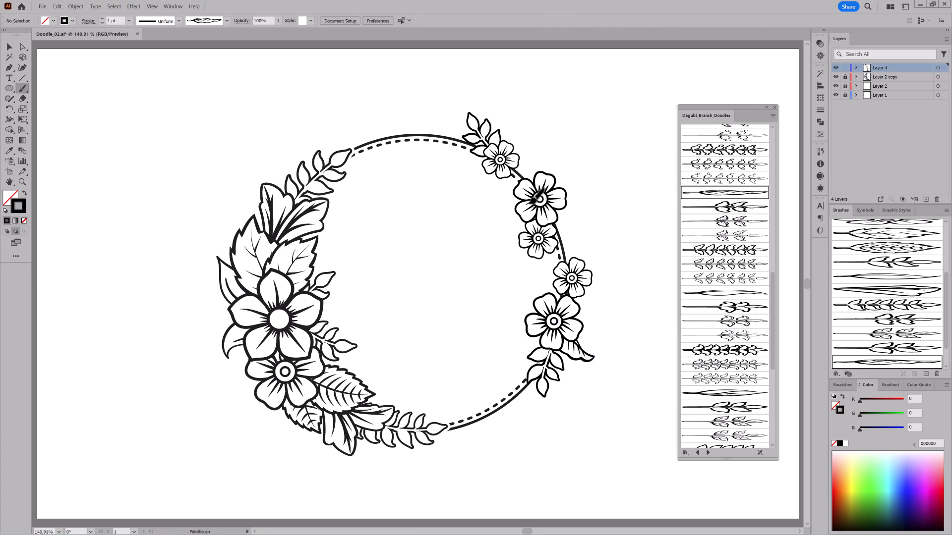
Step: Add single leaves above the large upper-right flower and above the small flower at the circle's right edge
mouse_move(488, 188)
mouse_down()
mouse_move(518, 191)
mouse_move(569, 142)
mouse_move(602, 157)
mouse_move(577, 175)
mouse_move(539, 182)
mouse_up()
mouse_move(531, 137)
mouse_down()
mouse_move(528, 153)
mouse_move(540, 137)
mouse_move(529, 156)
mouse_up()
ctrl+click(594, 159)
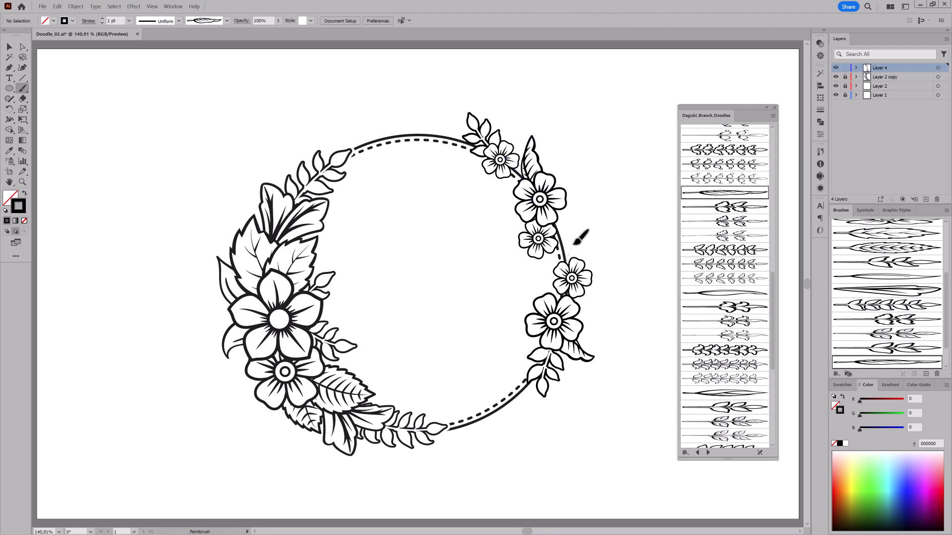
mouse_move(573, 245)
mouse_down()
mouse_move(574, 216)
mouse_move(579, 253)
mouse_up()
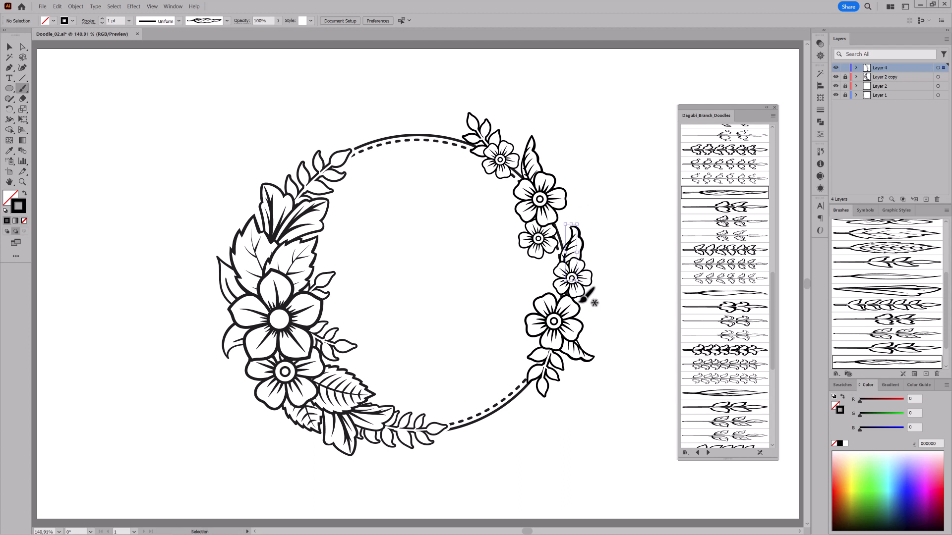
Step: Paint a leaf beside the right-hand flowers and create a copy of its art brush with Flip Across enabled
mouse_move(597, 327)
mouse_down()
mouse_move(604, 345)
mouse_move(628, 327)
mouse_up()
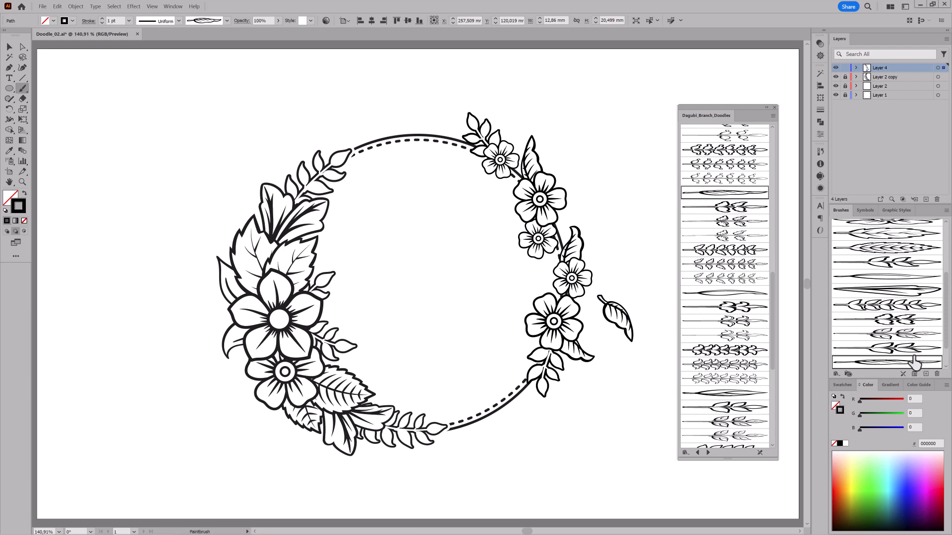
drag(915, 361, 925, 375)
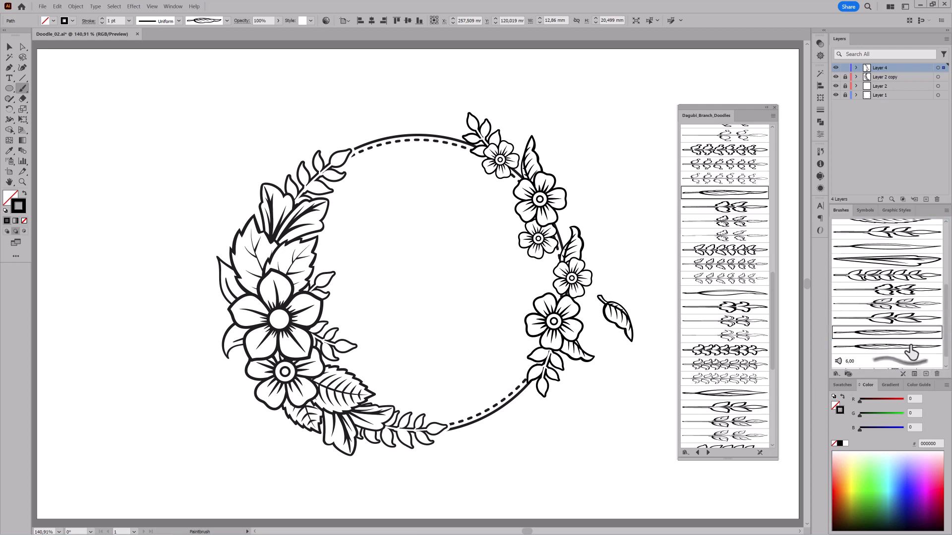
double_click(900, 347)
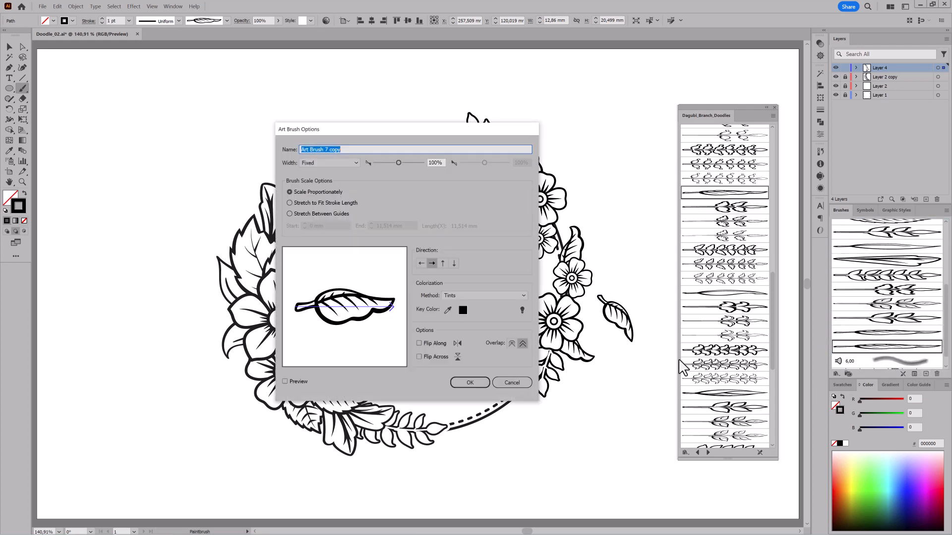
click(419, 358)
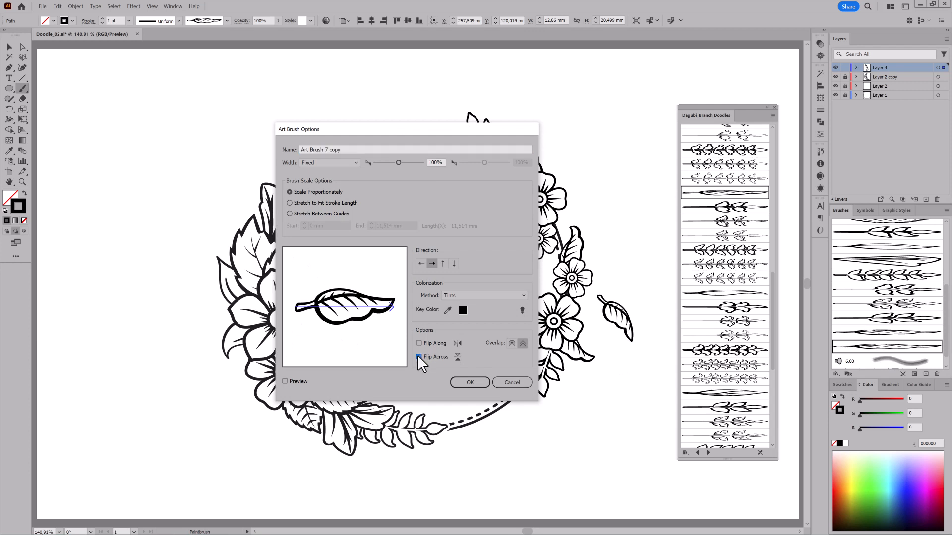
click(470, 382)
click(397, 279)
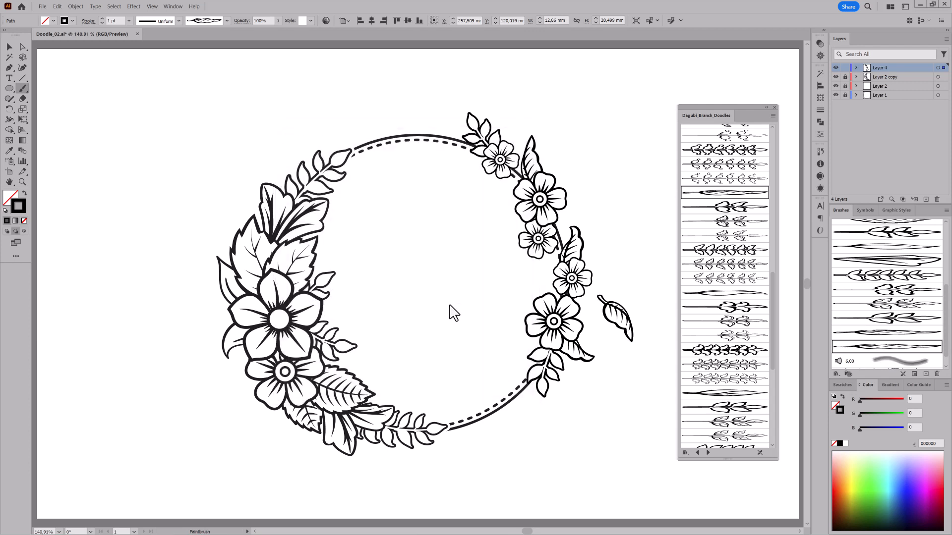
Step: Reposition the new leaf between the two lowest flowers on the right side and give it the flipped leaf brush
ctrl+click(614, 315)
mouse_move(623, 313)
mouse_down()
mouse_move(585, 311)
mouse_move(605, 336)
mouse_move(592, 314)
mouse_up()
click(891, 333)
click(893, 347)
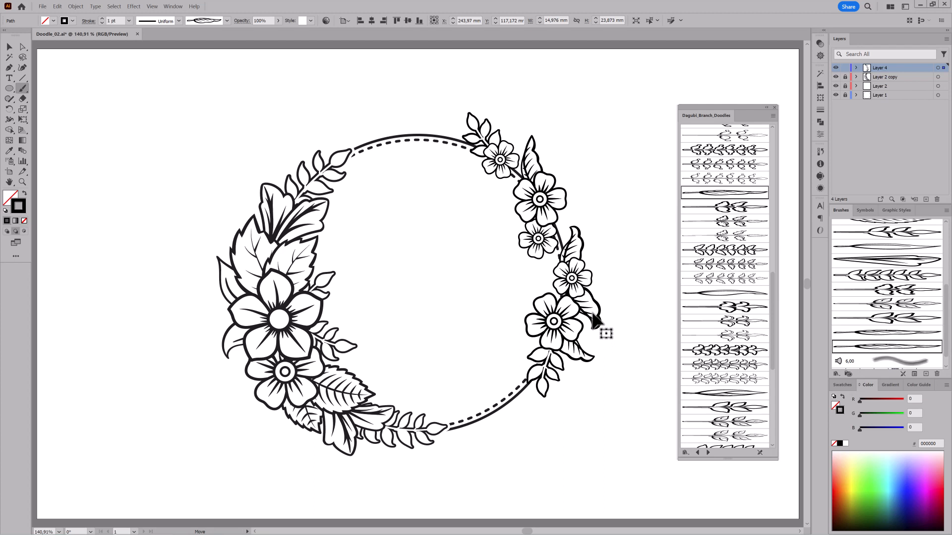
Step: Rotate the leaf beneath the lowest right-side flower so it points more steeply downward
click(585, 361)
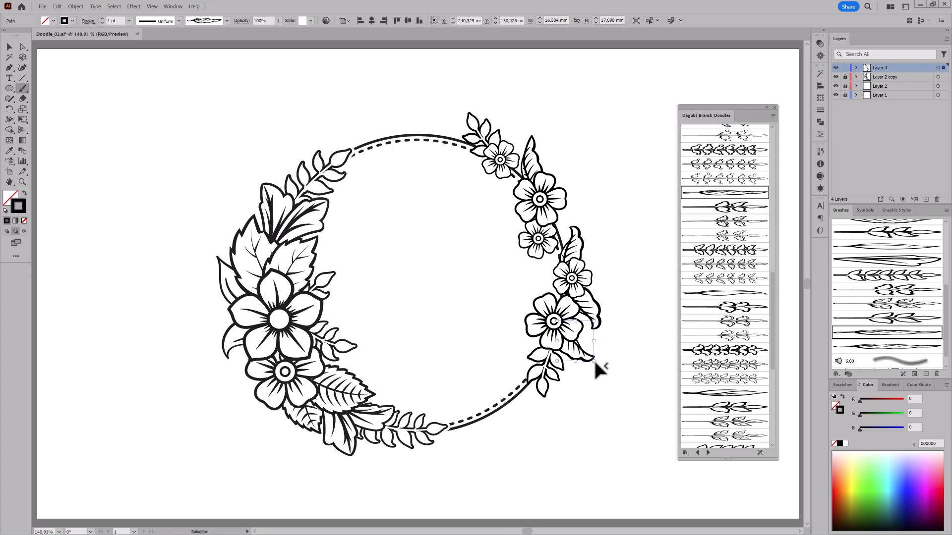
drag(593, 360, 575, 357)
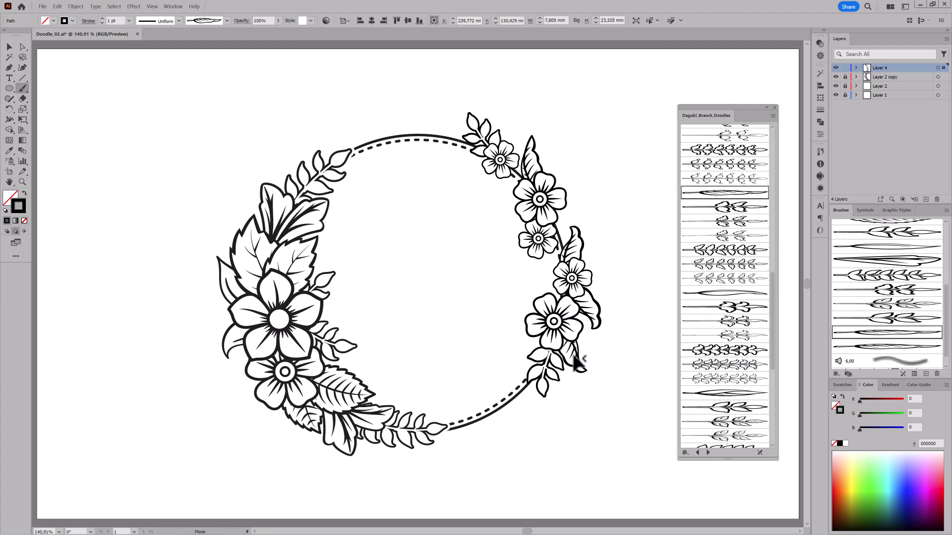
ctrl+click(611, 398)
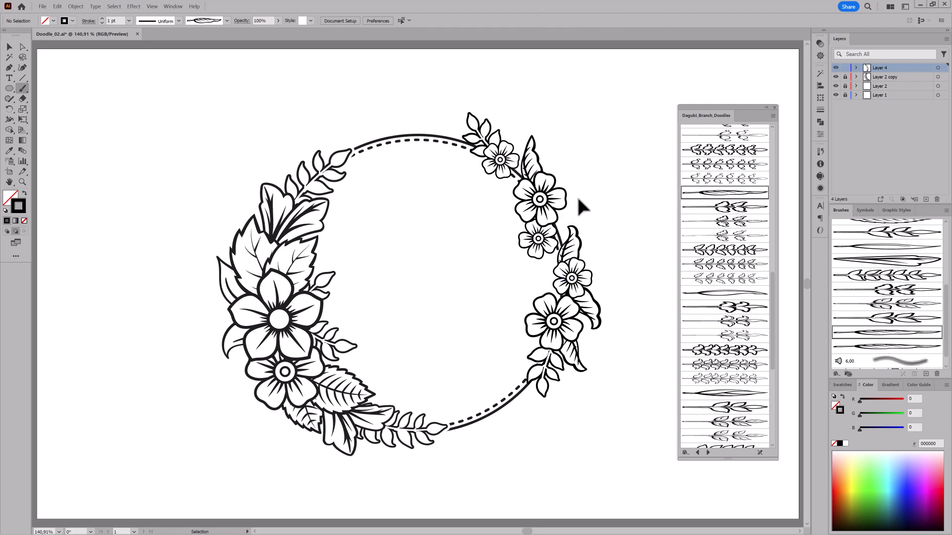
Step: Expand the appearance of the brushed flower path in Layer 4 into separate flower groups
click(856, 67)
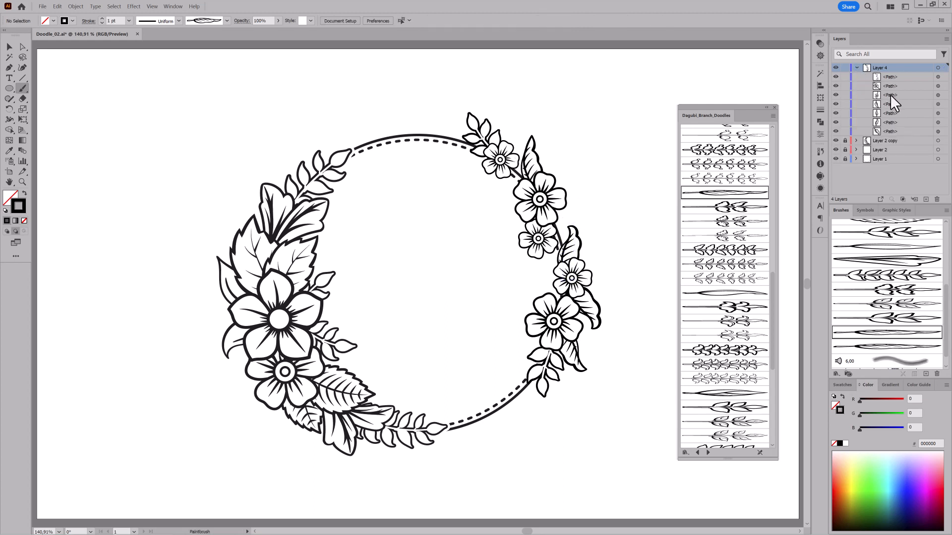
click(893, 77)
click(937, 76)
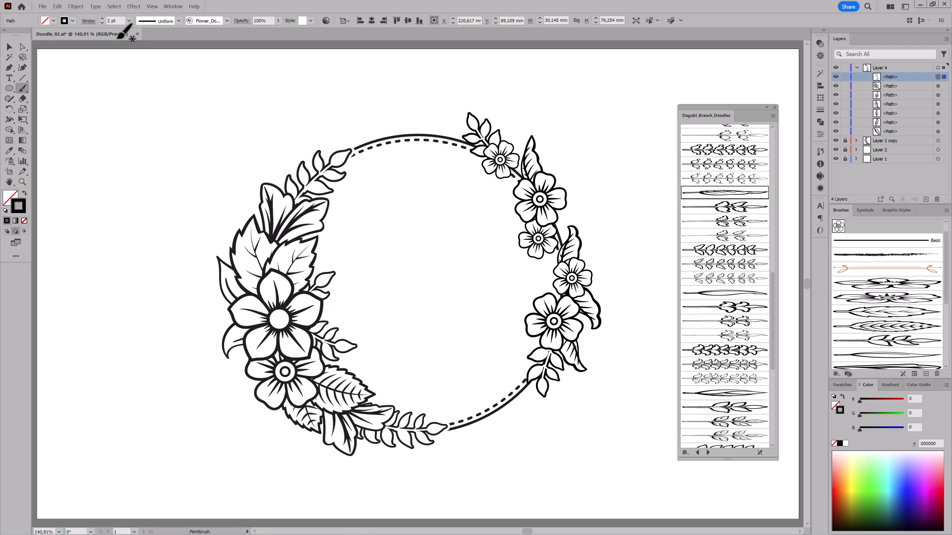
click(75, 7)
click(94, 102)
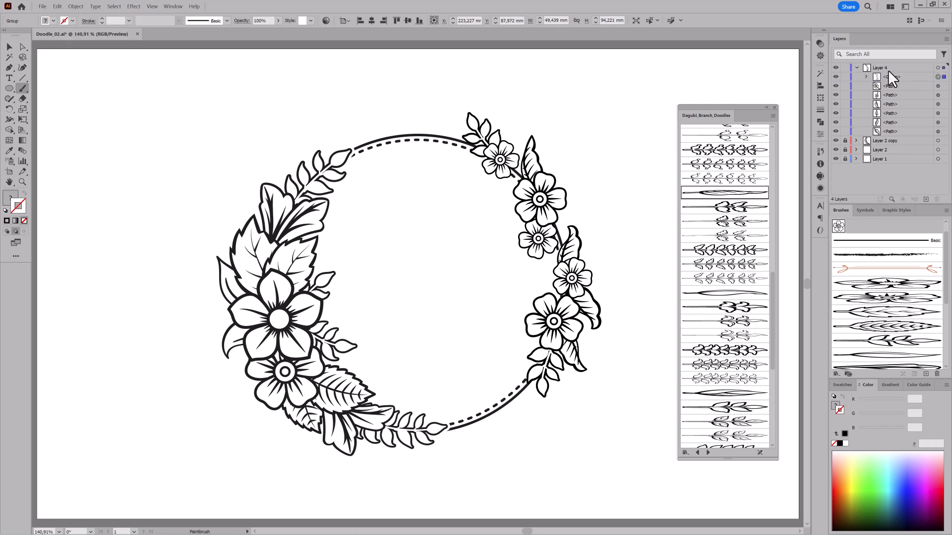
Step: Enlarge the topmost right-side flower with Free Transform to about 19 mm wide and move it toward the neighbouring flower
click(865, 77)
click(835, 86)
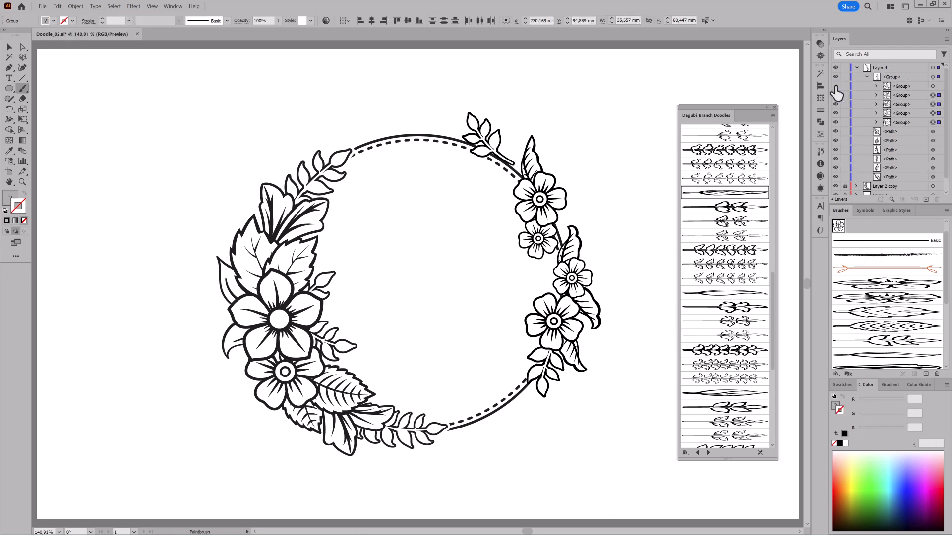
click(835, 86)
click(932, 86)
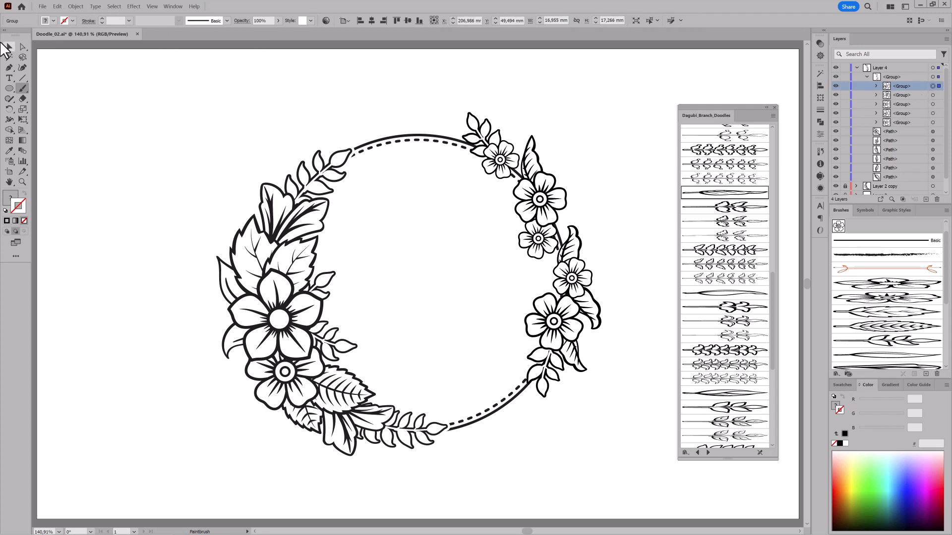
click(23, 119)
mouse_move(514, 169)
mouse_down()
mouse_move(517, 178)
mouse_move(479, 192)
mouse_move(513, 171)
mouse_move(503, 147)
mouse_up()
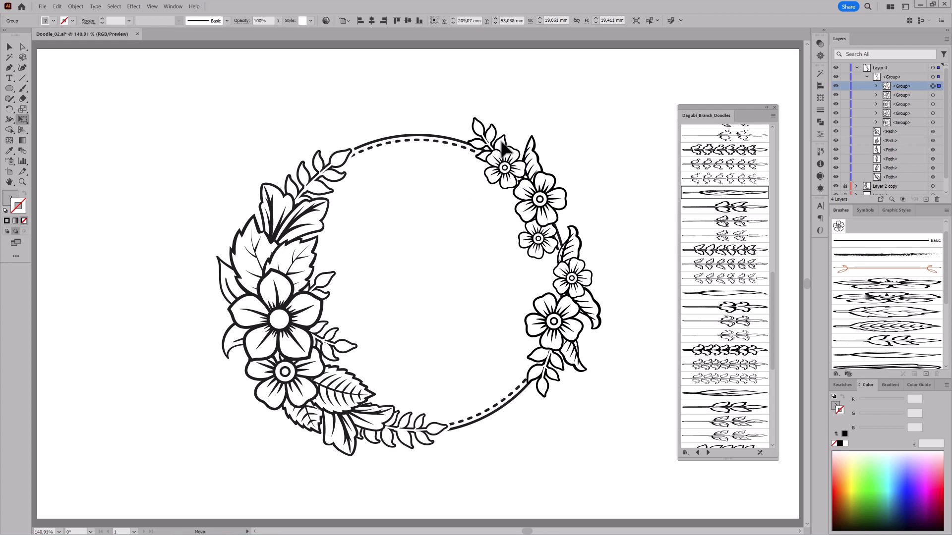
click(605, 136)
Step: Enlarge the small third flower from the top to about 19.5 mm wide, shift it outward, and nudge the outer leaves inward
click(548, 252)
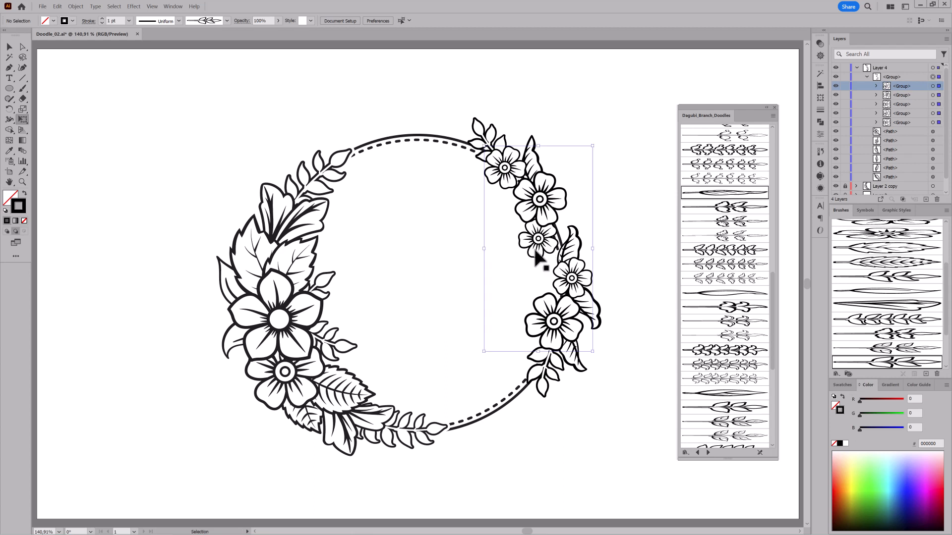
click(837, 103)
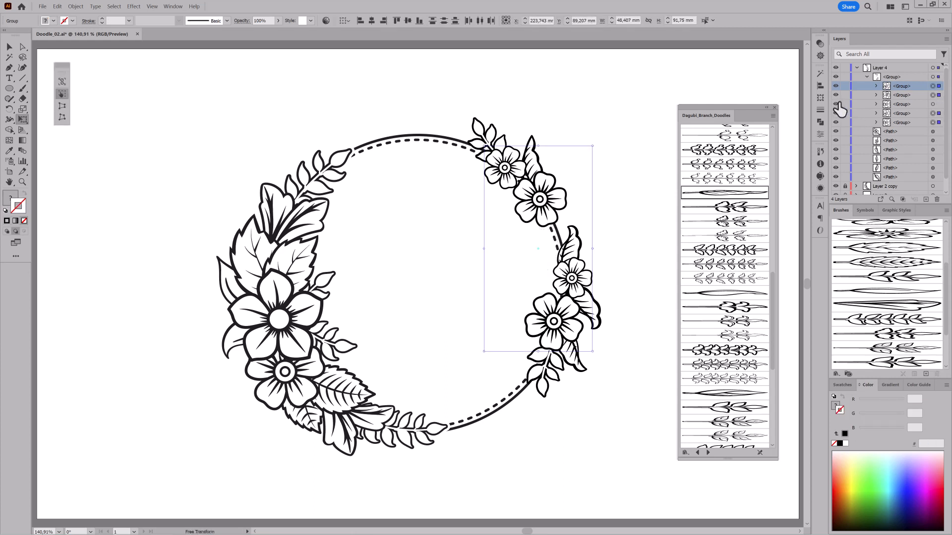
click(836, 104)
click(917, 104)
click(932, 104)
mouse_move(541, 250)
mouse_down()
mouse_move(520, 263)
mouse_move(545, 248)
mouse_up()
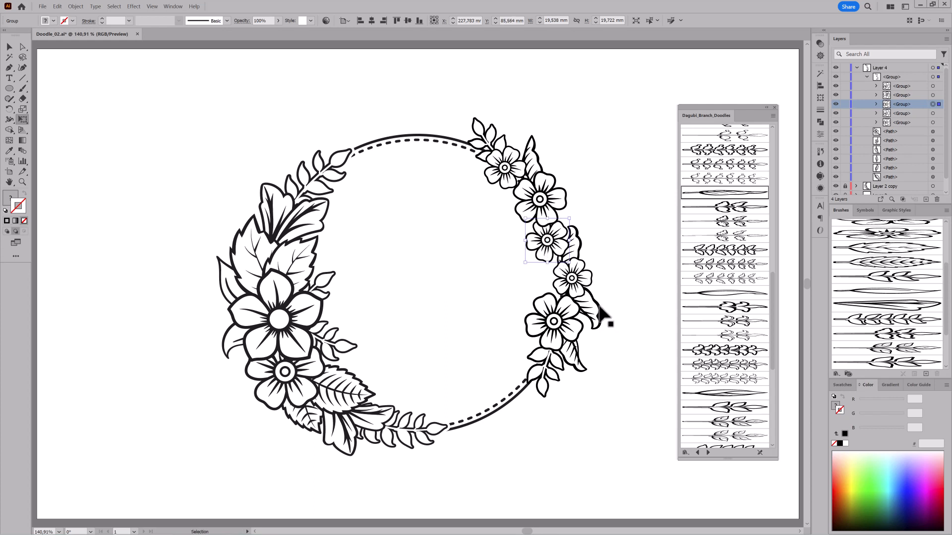
drag(597, 304, 592, 299)
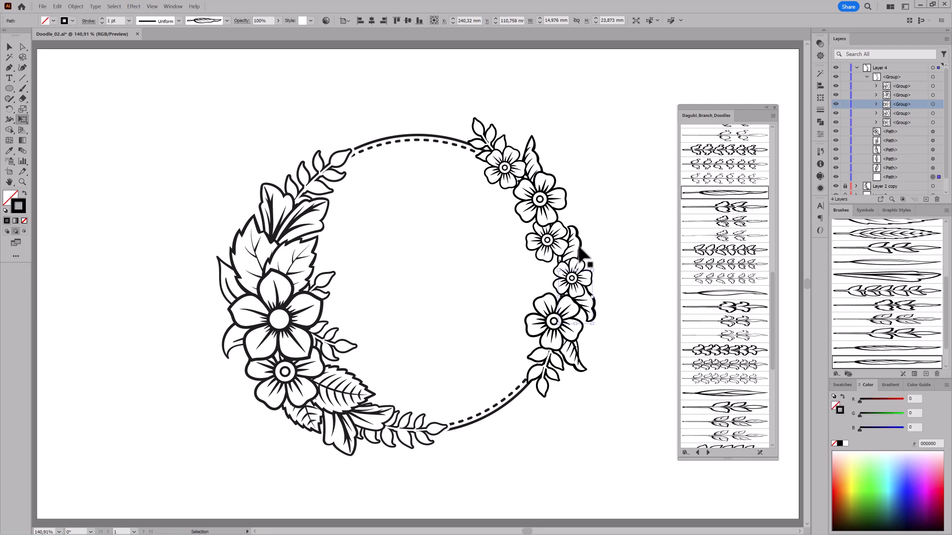
click(621, 238)
Step: Paint two smooth vein-free leaves on the circle's inner side, beside the right-edge flower and beside the upper flowers, in Layer 4
scroll(722, 193, up, 10)
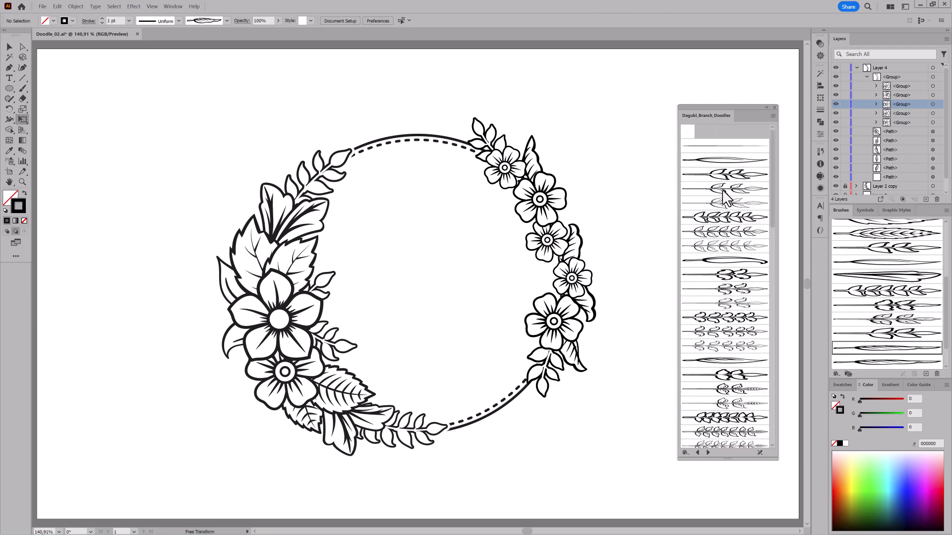
click(723, 161)
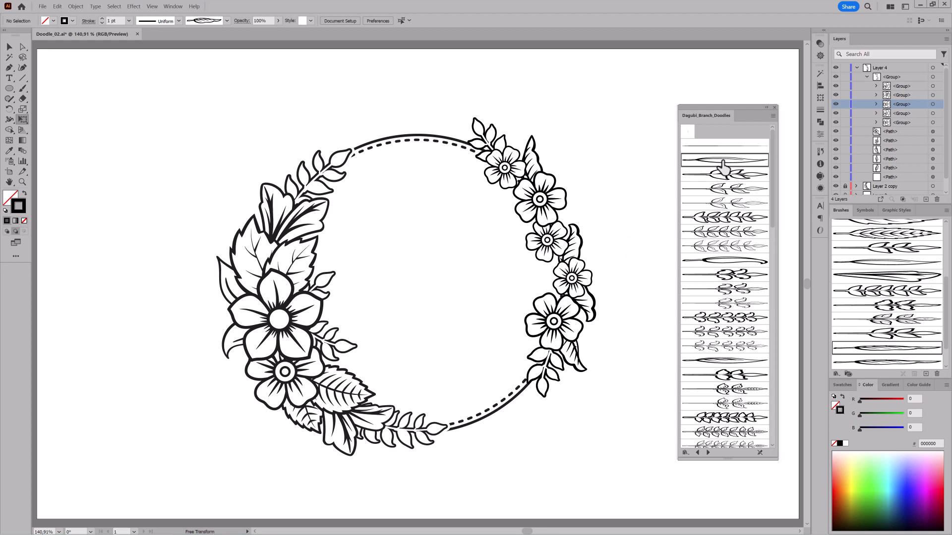
click(918, 67)
click(22, 90)
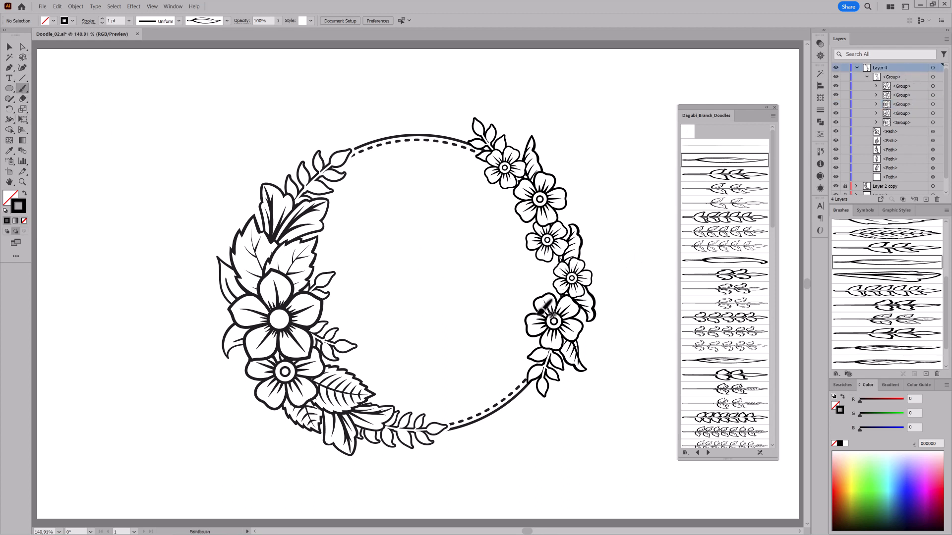
drag(527, 291, 557, 264)
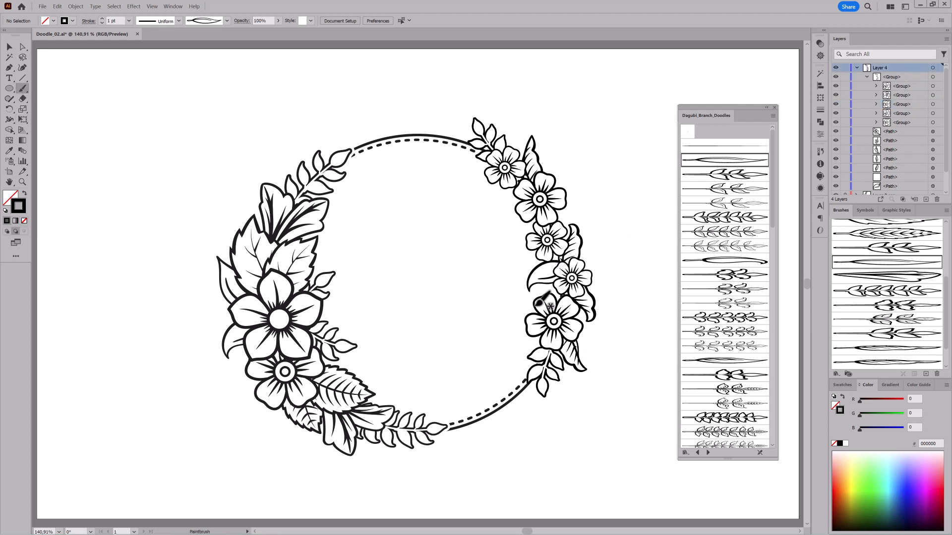
ctrl+click(530, 288)
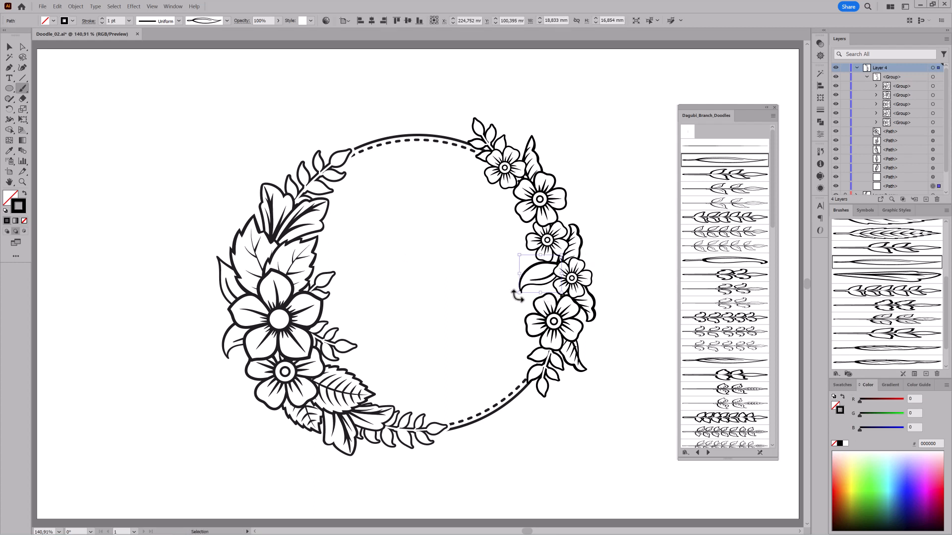
drag(533, 307, 561, 269)
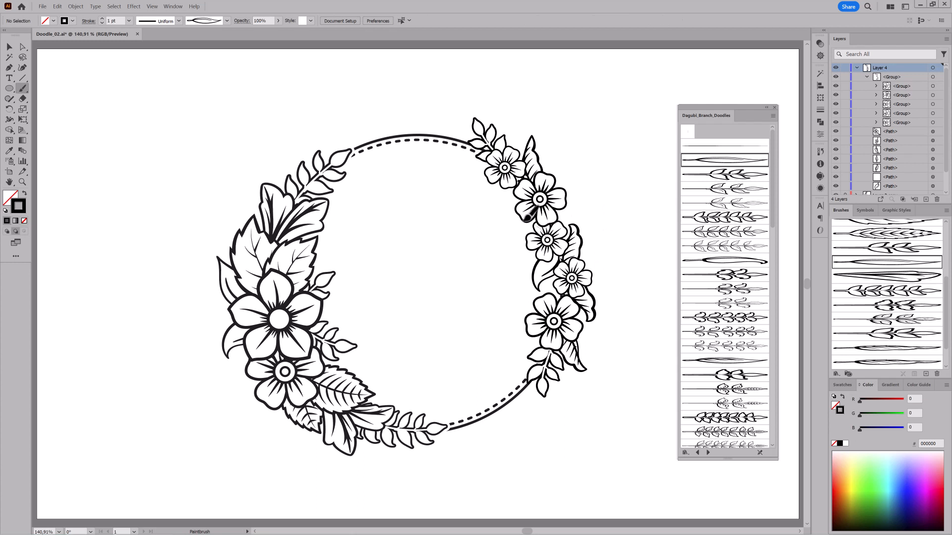
drag(528, 218, 494, 202)
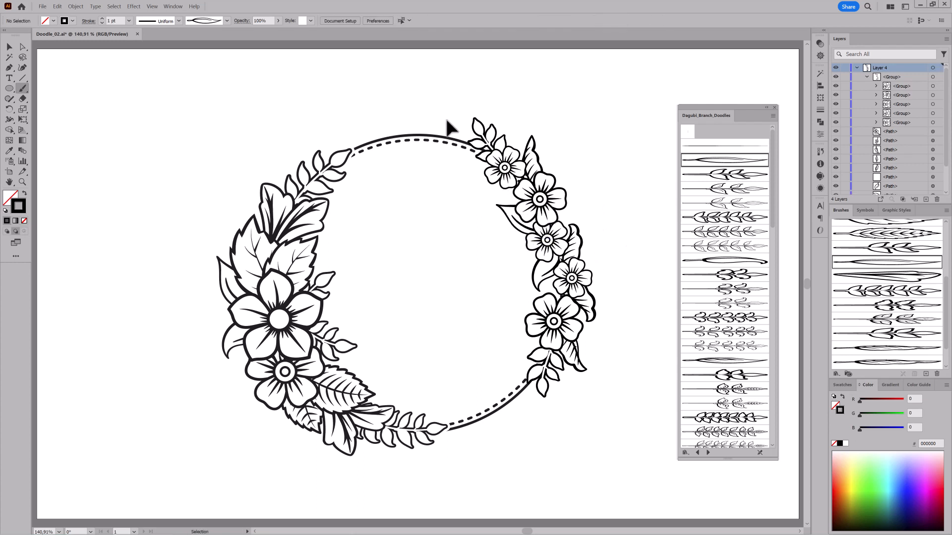
Step: Rotate and reposition the top and bottom branches of the right-side arrangement to follow the circle's curve
click(471, 124)
drag(466, 118, 491, 148)
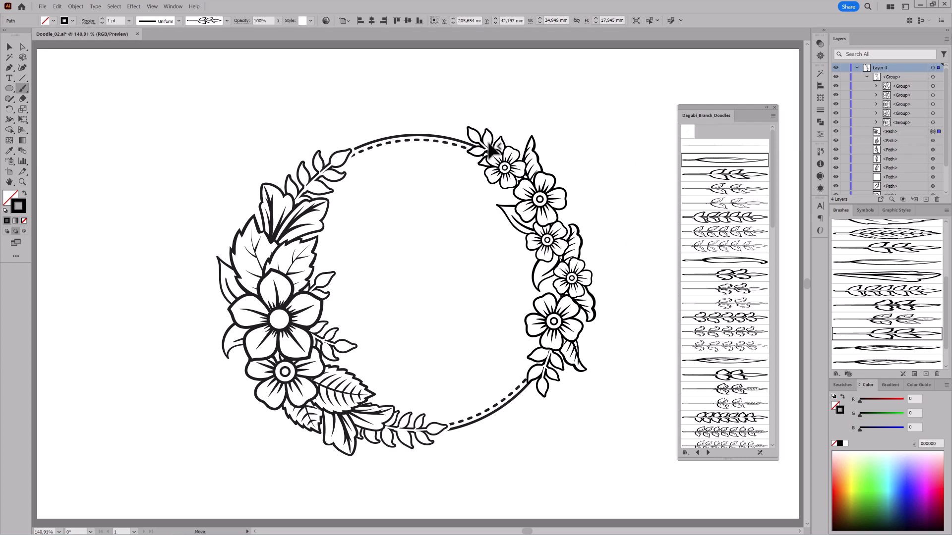
ctrl+click(606, 450)
ctrl+click(545, 395)
drag(557, 401, 548, 382)
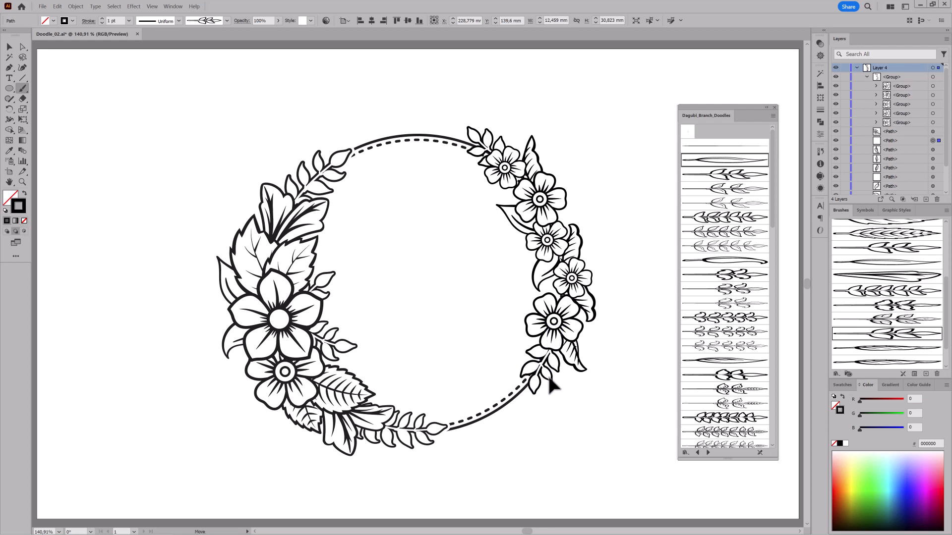
ctrl+click(605, 417)
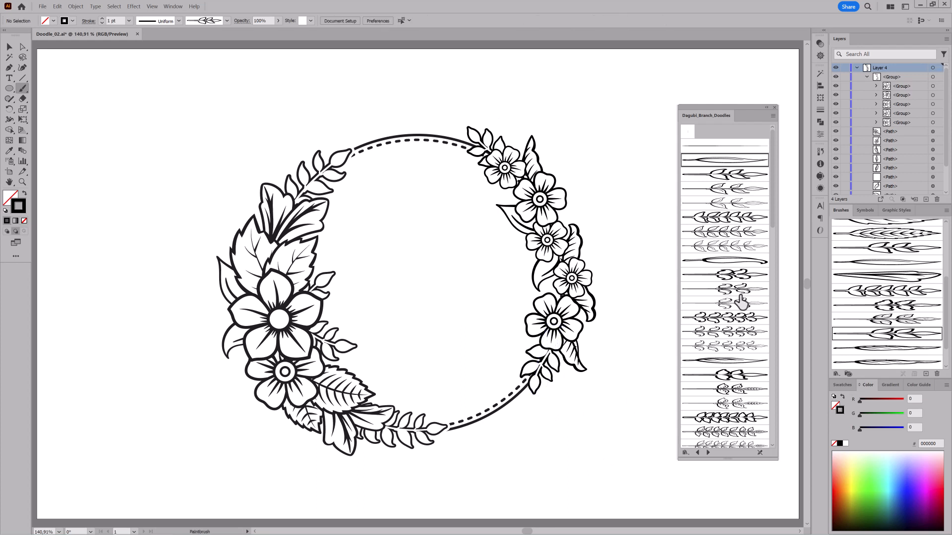
Step: Duplicate Layer 4 and expand the appearance of all artwork on the original layer beneath the copy
click(856, 68)
drag(914, 66, 926, 199)
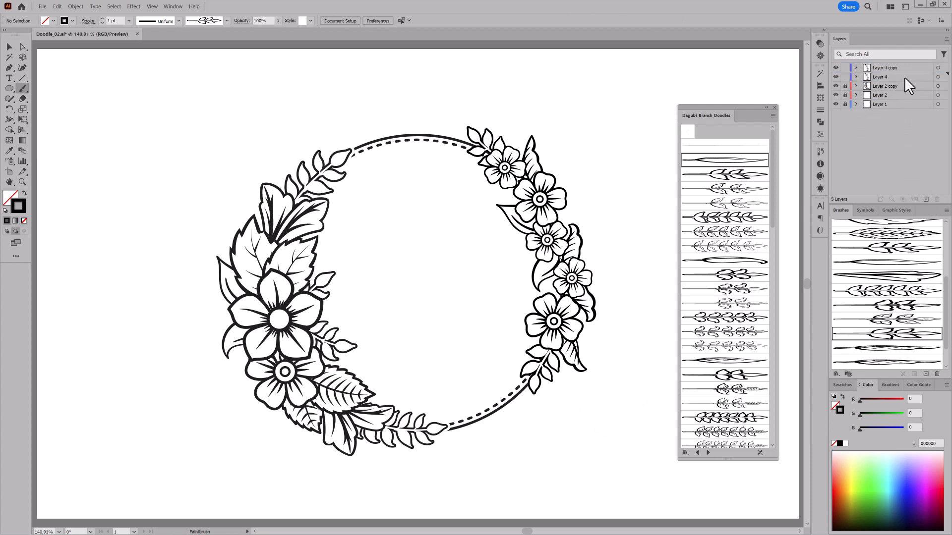
click(937, 77)
click(73, 6)
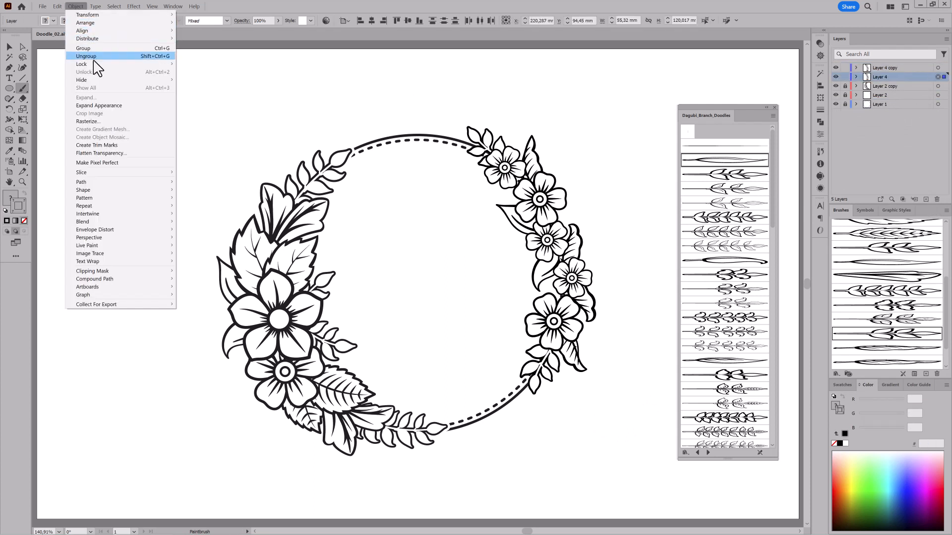
click(97, 103)
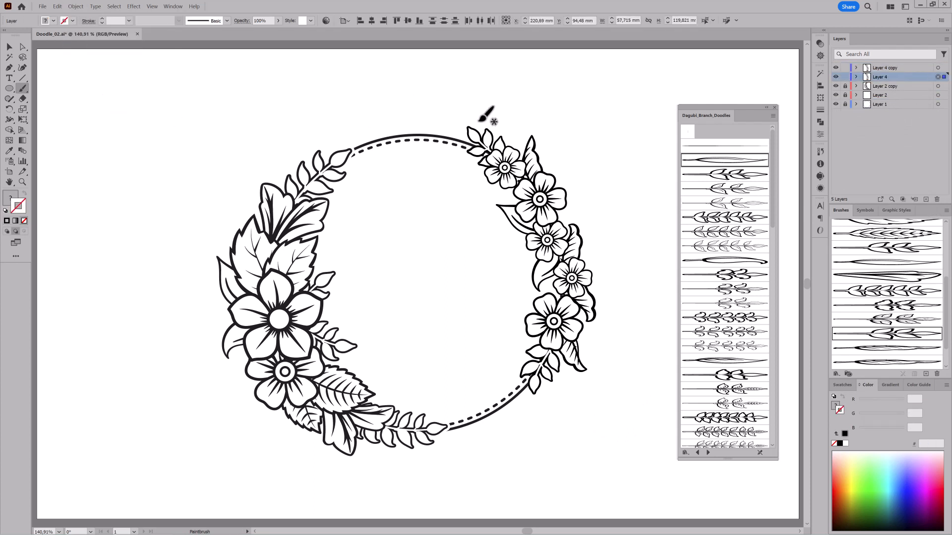
Step: Unite the expanded Layer 4 artwork into one silhouette and fill it with white
click(819, 121)
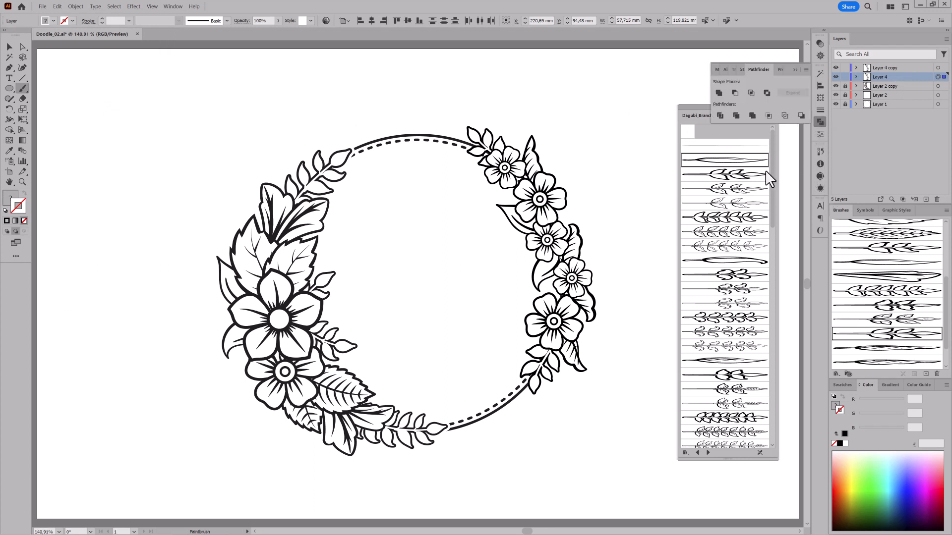
click(717, 93)
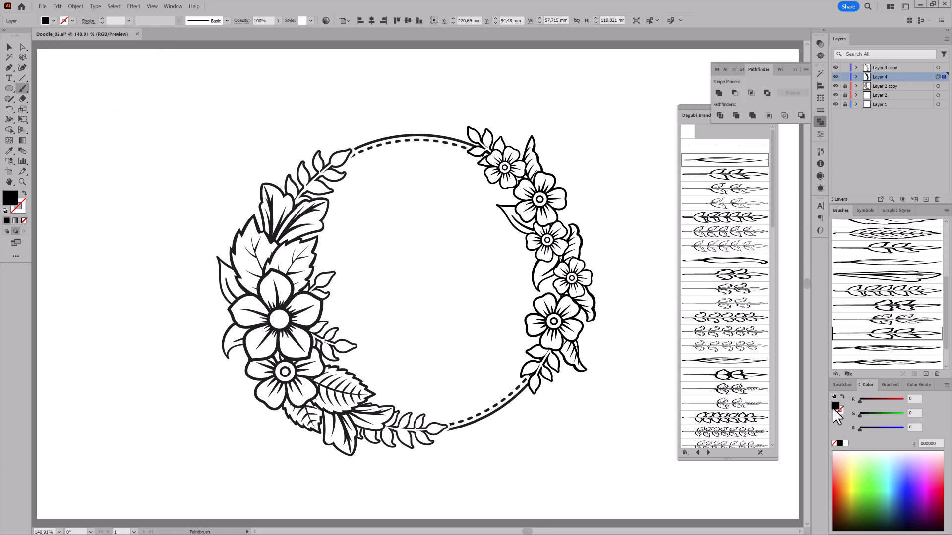
click(846, 444)
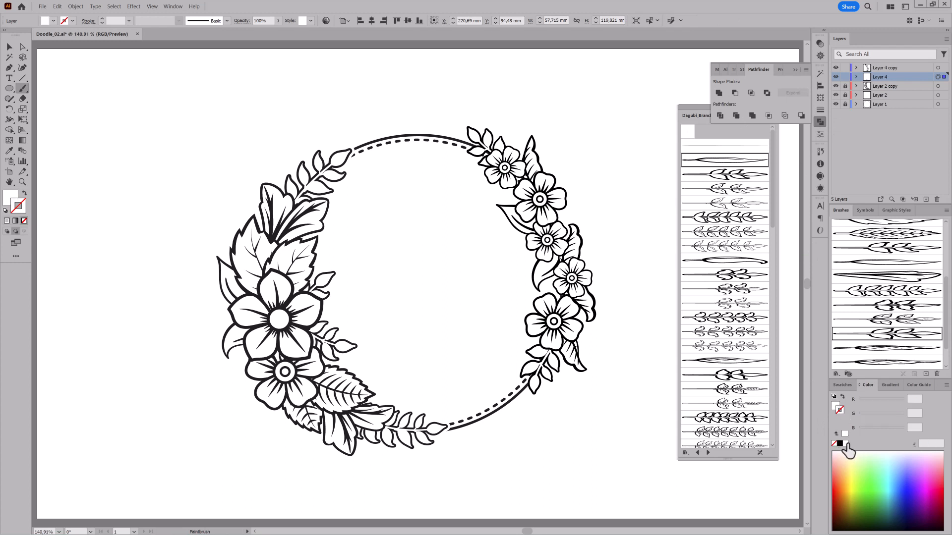
Step: Give the silhouette on Layer 4 a white 5 pt stroke with round corner joins
click(845, 444)
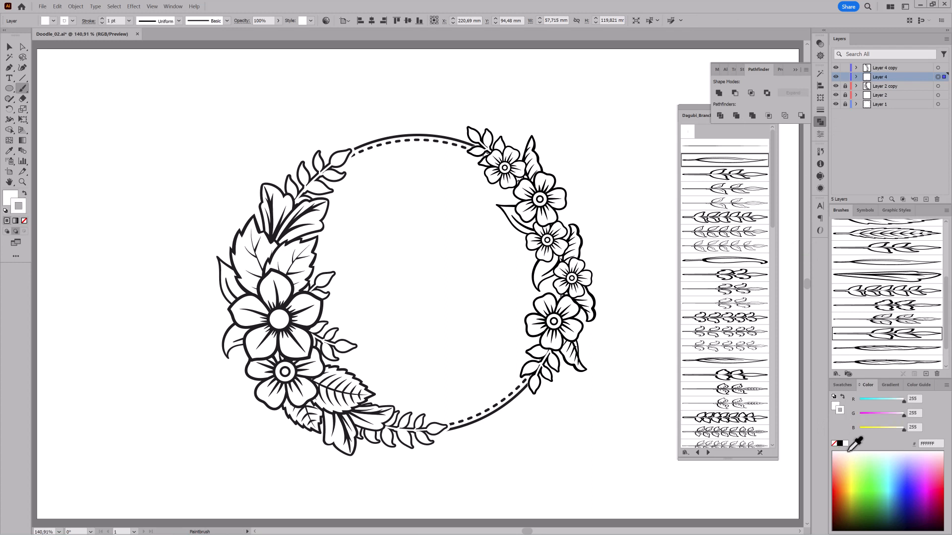
click(102, 18)
click(102, 18)
click(931, 95)
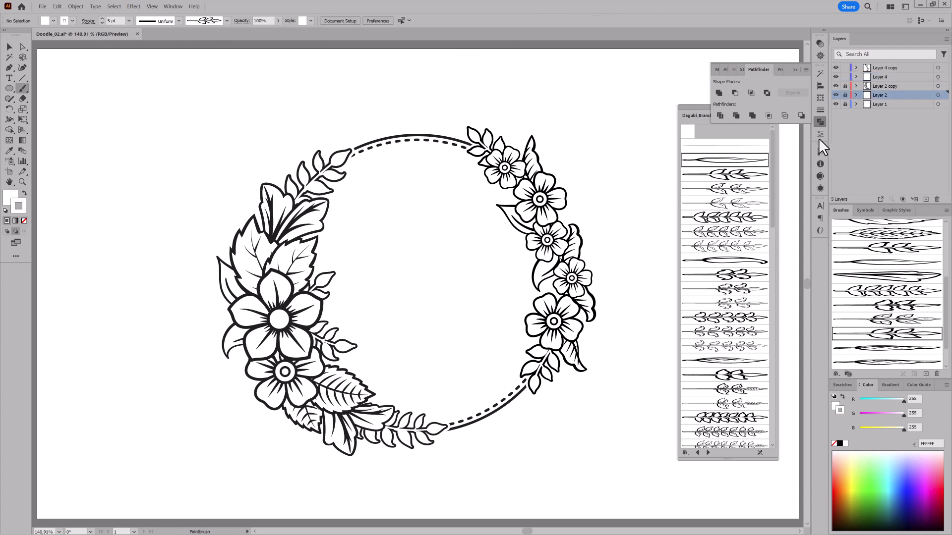
click(820, 109)
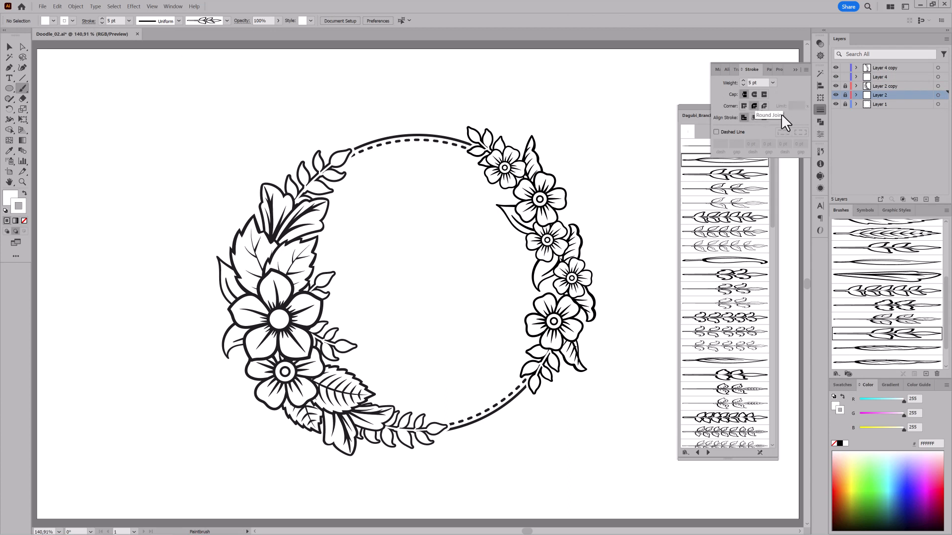
click(938, 77)
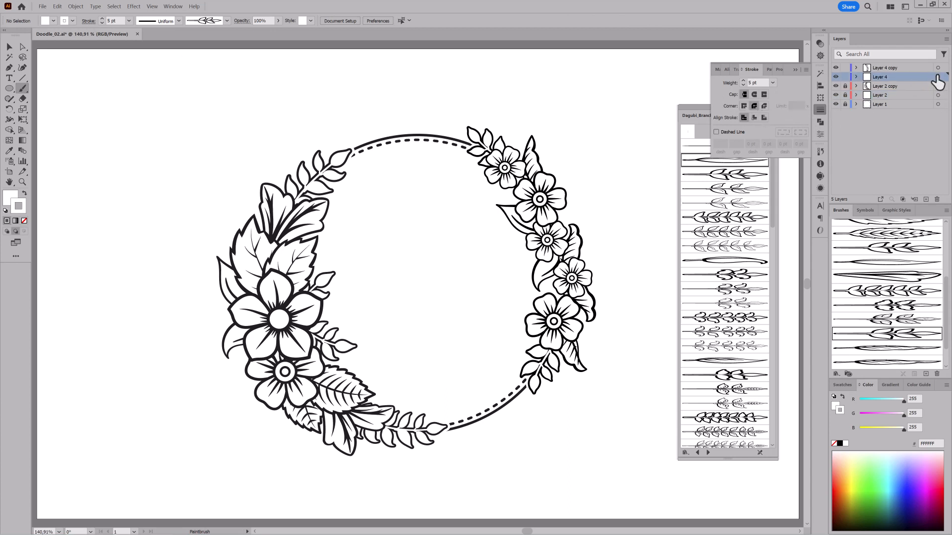
click(753, 106)
Step: Put away the stroke settings and close the Dagubi_Branch_Doodles brush library, leaving the finished frame unobstructed
ctrl+click(639, 94)
click(795, 69)
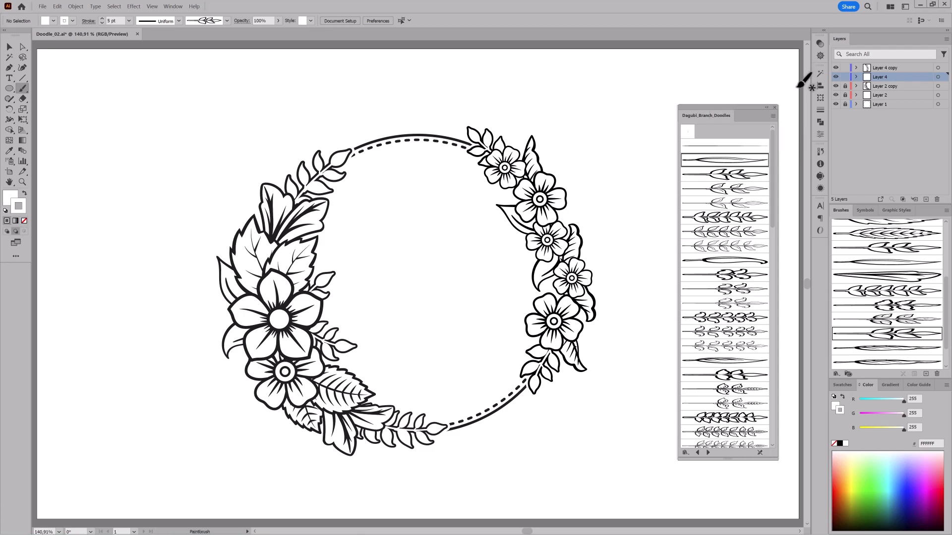
click(774, 108)
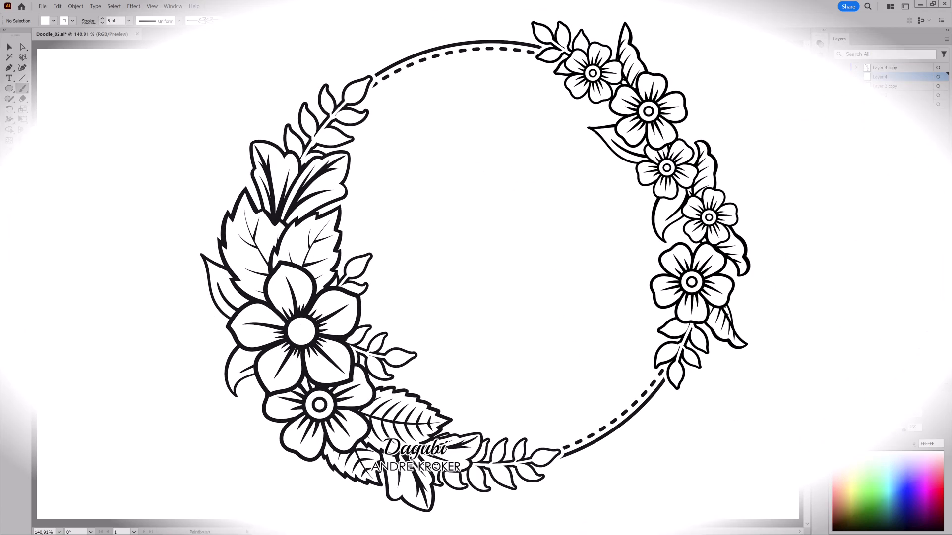